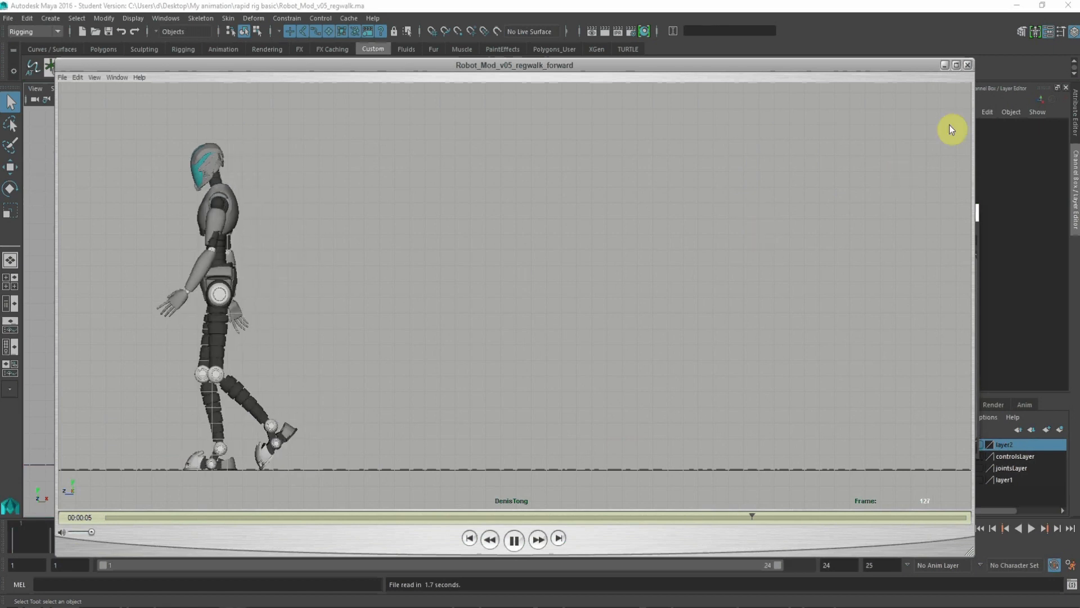
Step: Close the playblast window and preview the walk cycle in the front view
click(968, 65)
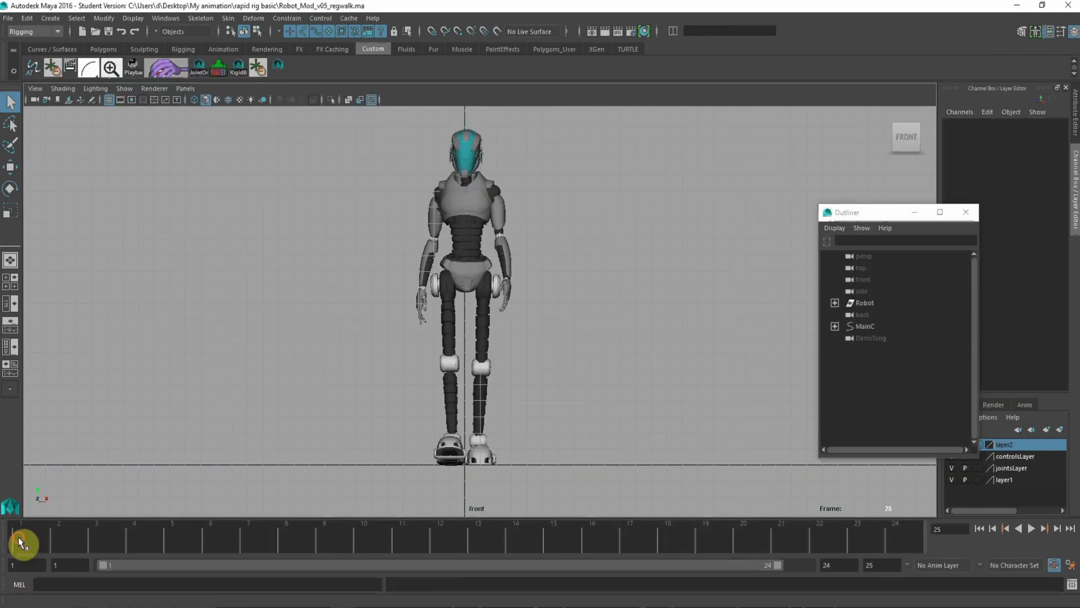
click(1032, 528)
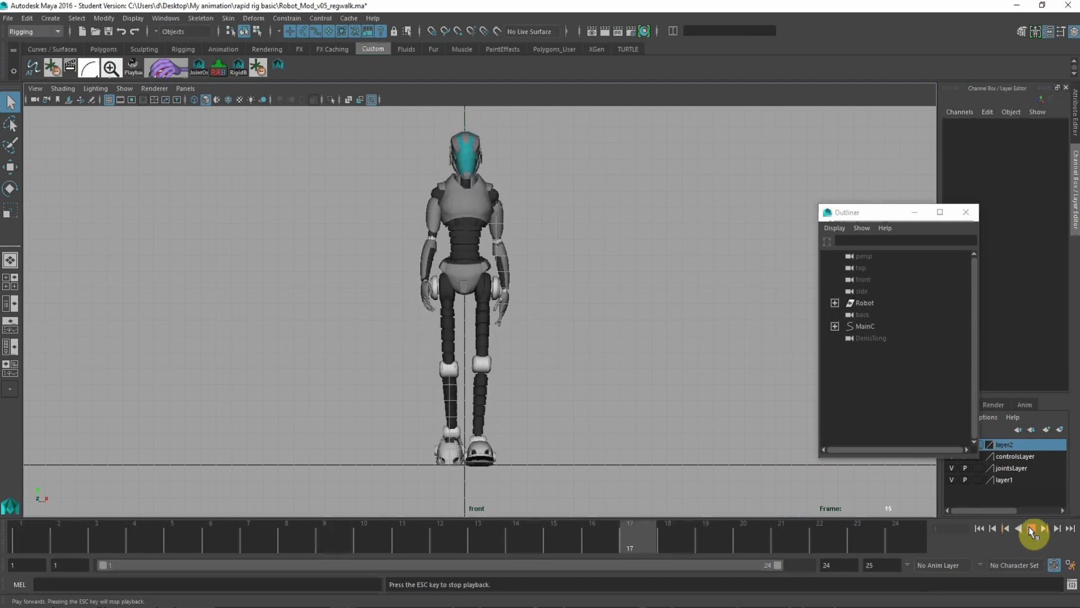
click(595, 433)
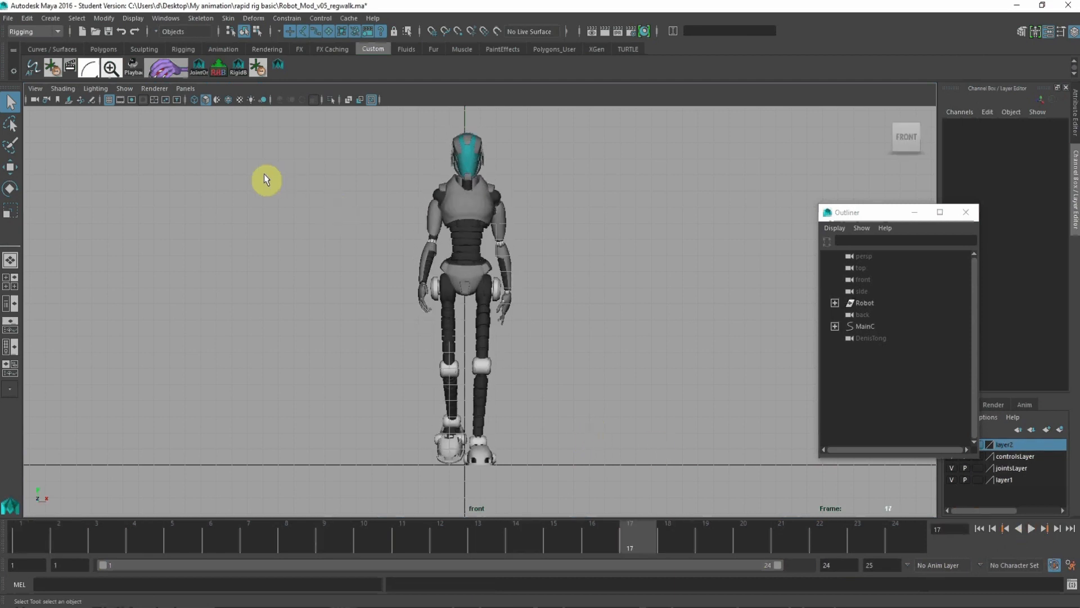
Step: Set the viewport layout to Three Panes Split Top and hide polygons in the framed perspective view
click(185, 88)
mouse_move(193, 174)
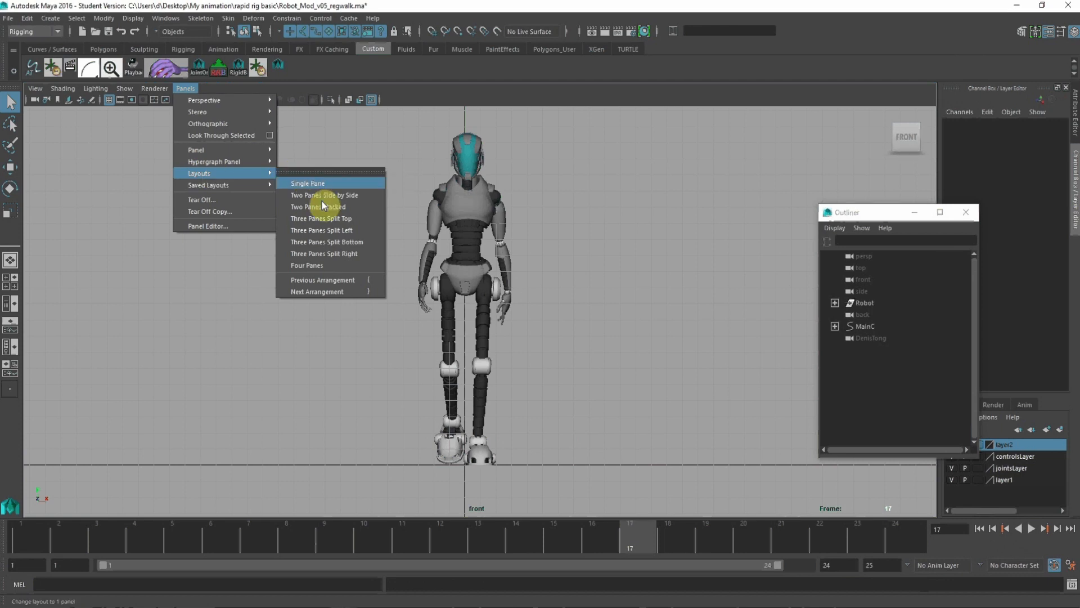
click(321, 218)
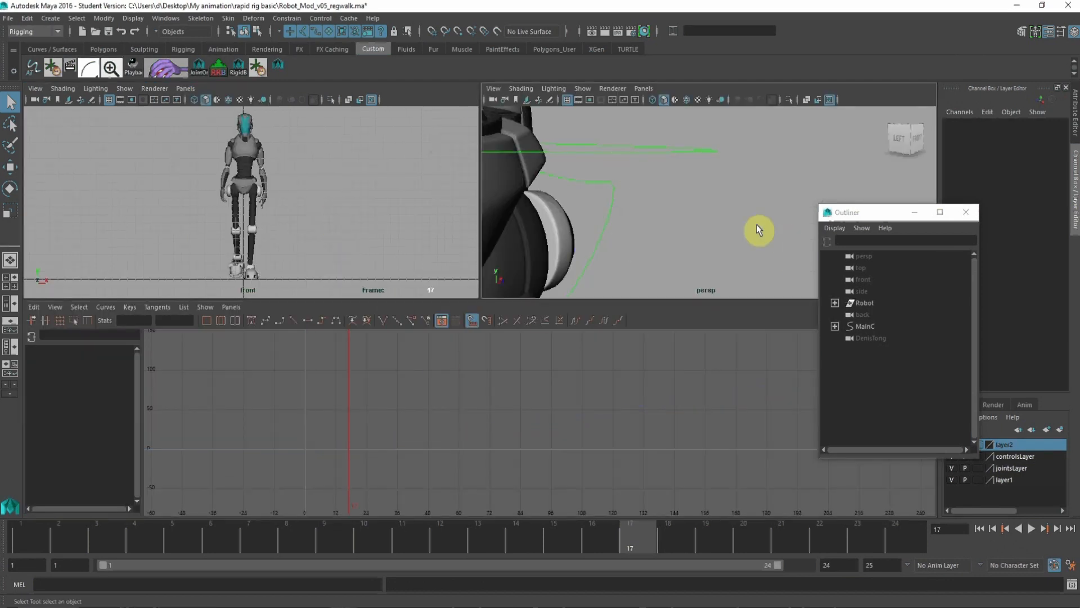
key(a)
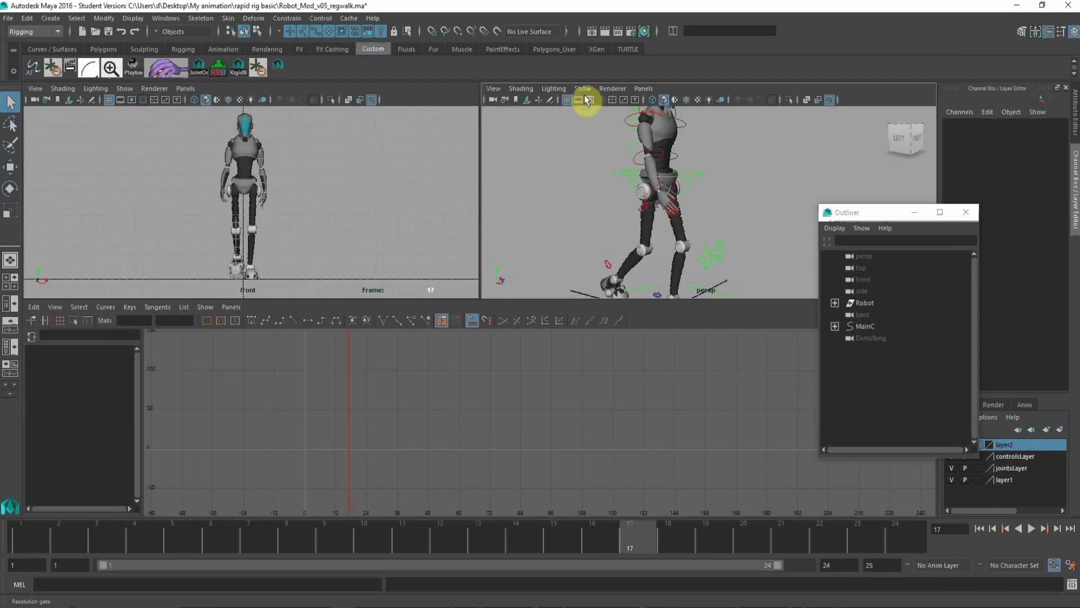
click(585, 90)
click(591, 187)
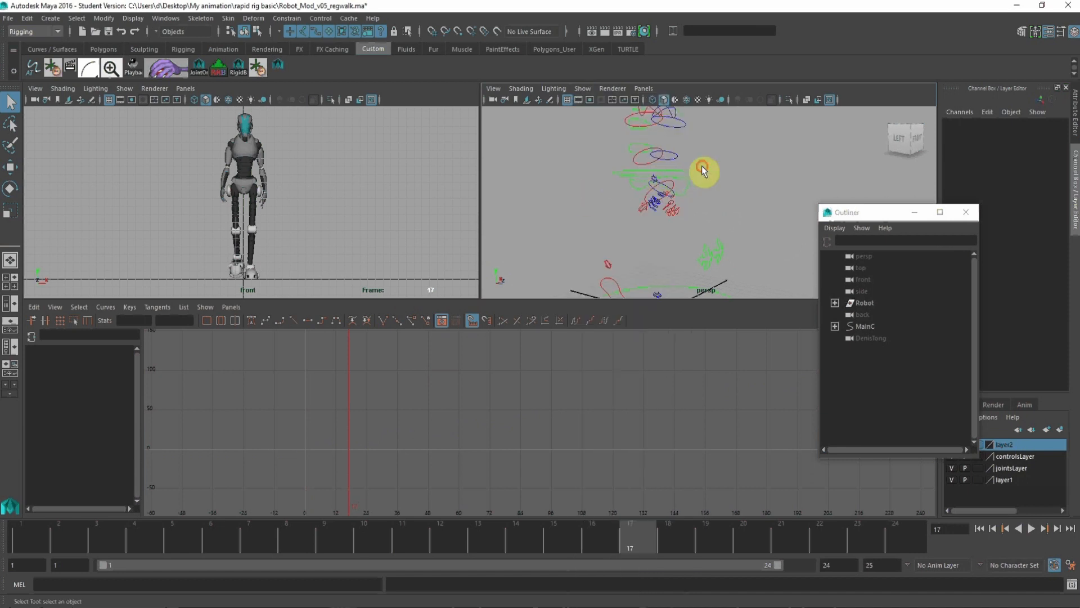
Step: Select all the rig's control curves in the perspective view and frame their animation curves in the graph editor
alt+right_drag(701, 166, 521, 122)
click(663, 160)
drag(639, 151, 784, 286)
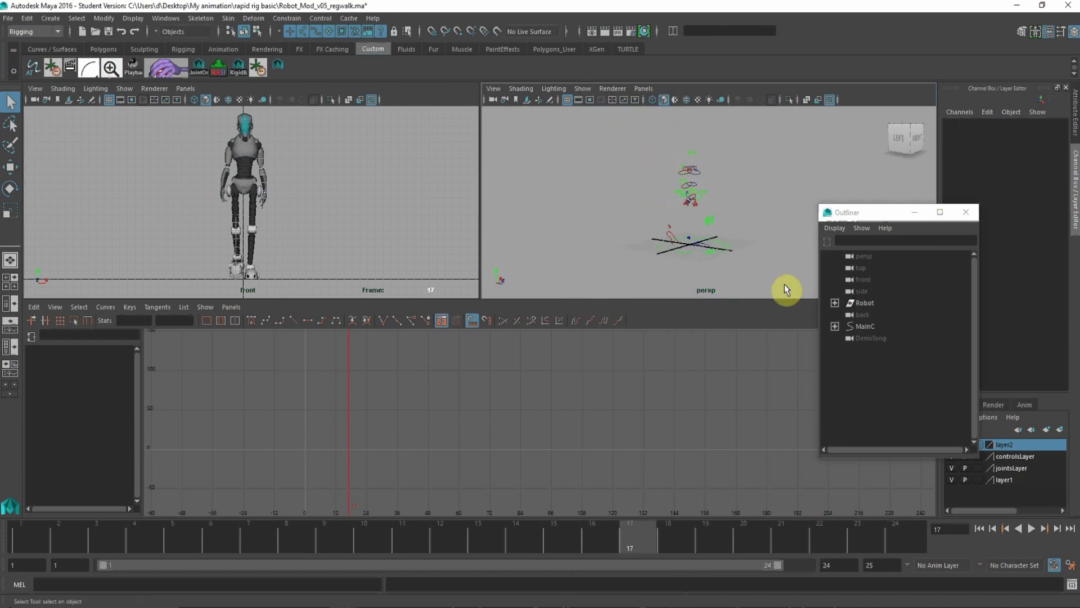
alt+right_drag(521, 363, 449, 438)
alt+middle_drag(448, 439, 511, 415)
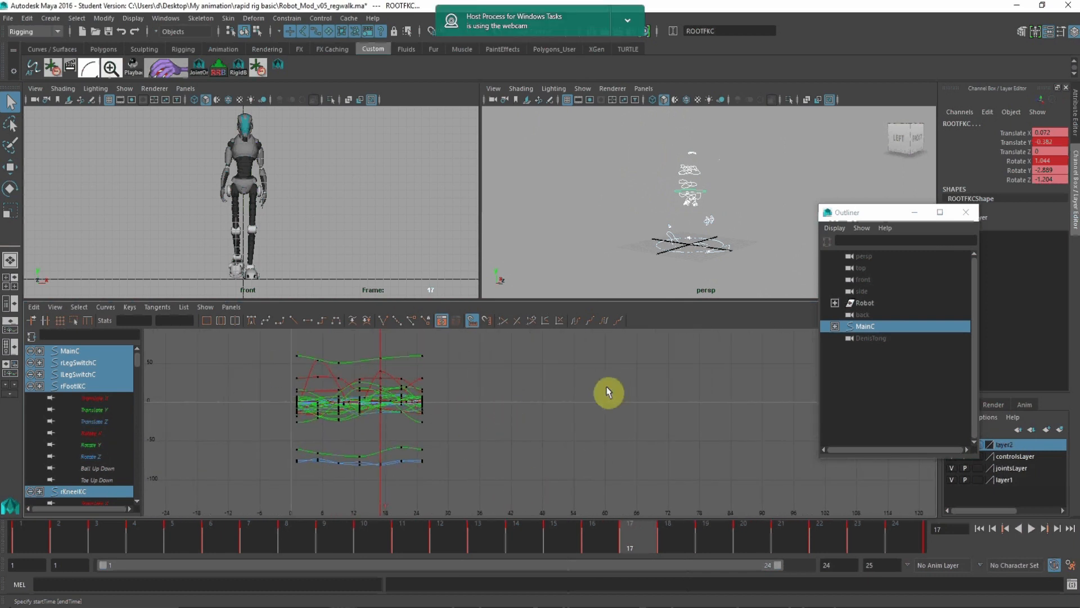
Step: Check the pose at frame 1, and shift the playback range to frames 2–25
click(36, 544)
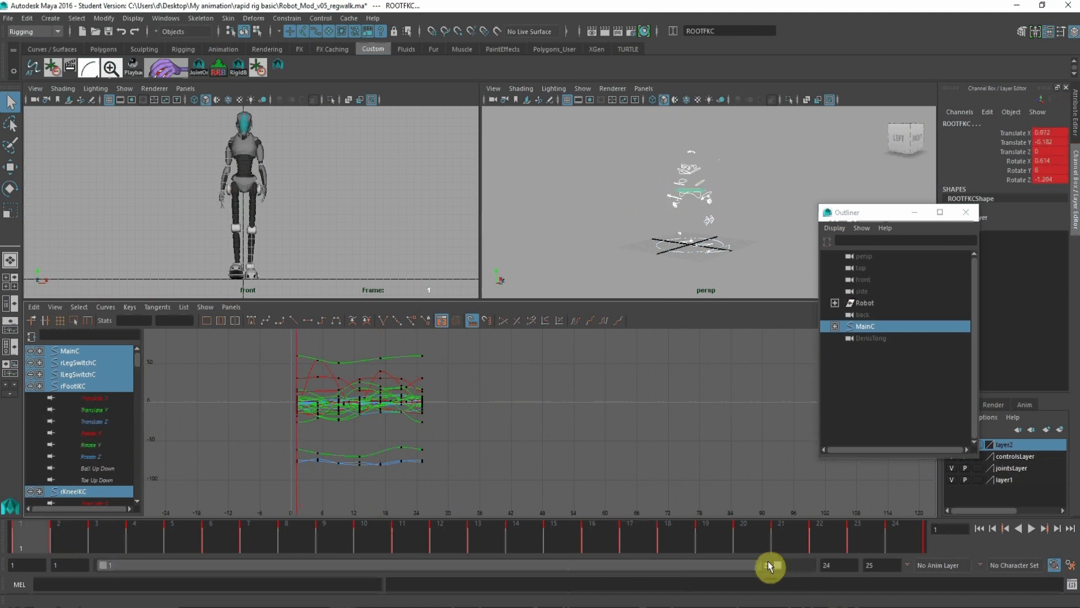
drag(732, 570, 896, 567)
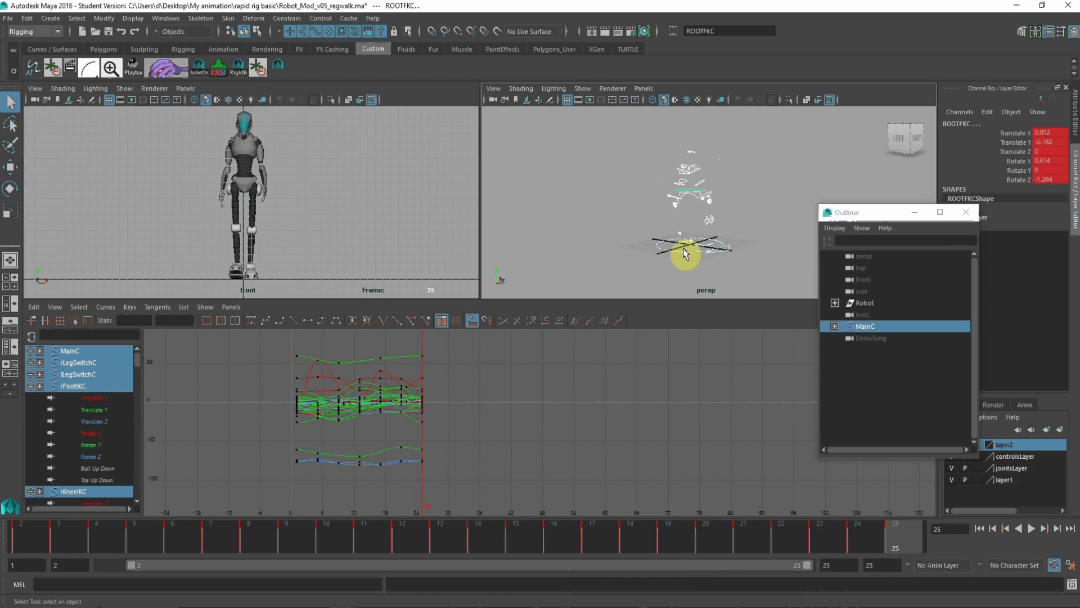
Step: Set Post Infinity to Cycle on all control curves except MainC, and display infinity in the graph editor
click(682, 260)
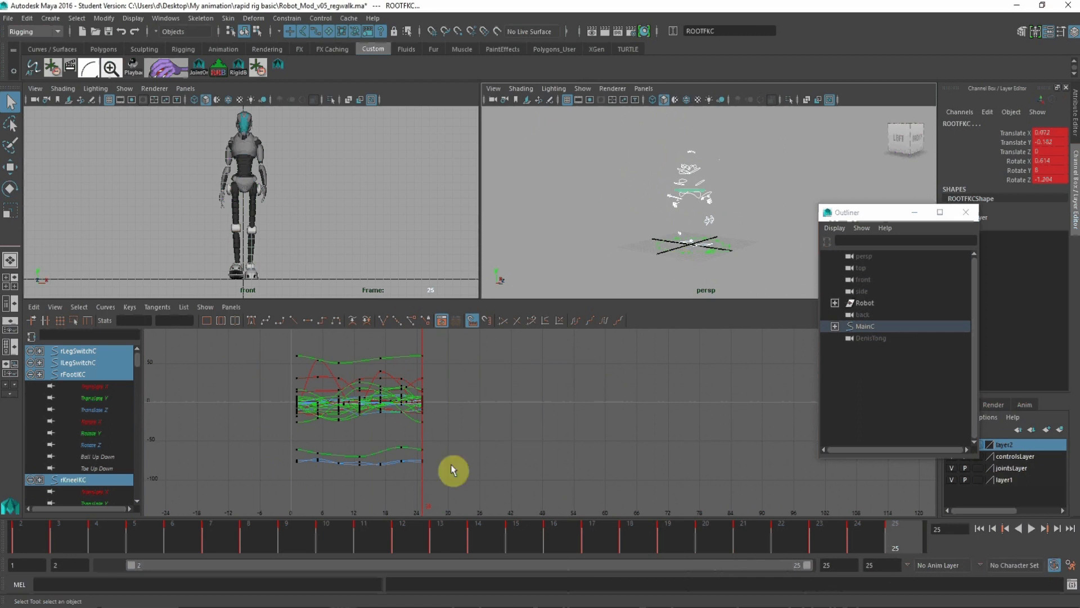
drag(464, 491, 442, 443)
drag(427, 356, 420, 340)
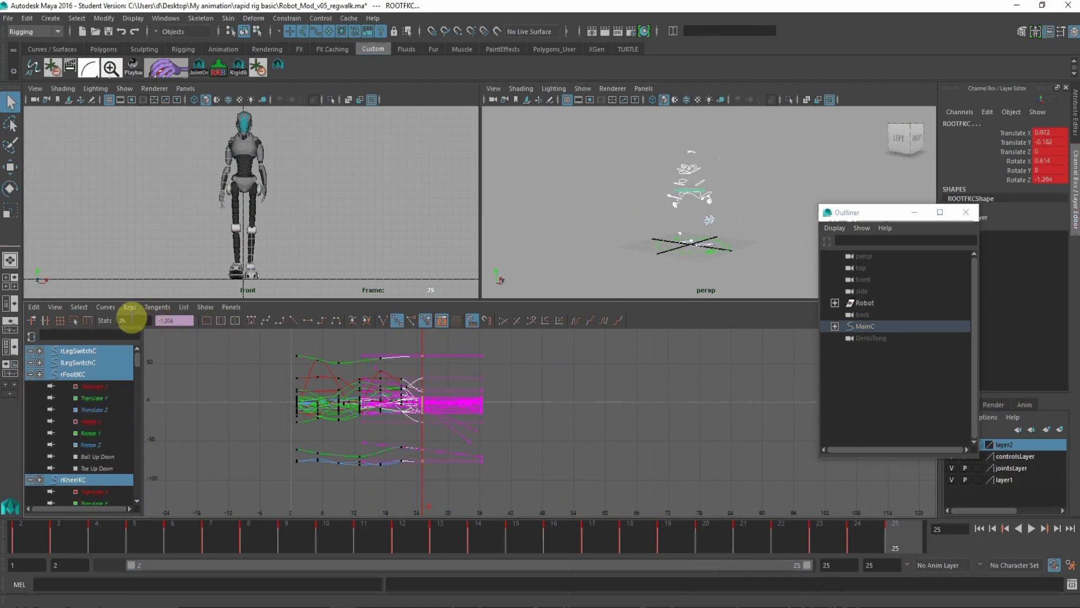
click(107, 308)
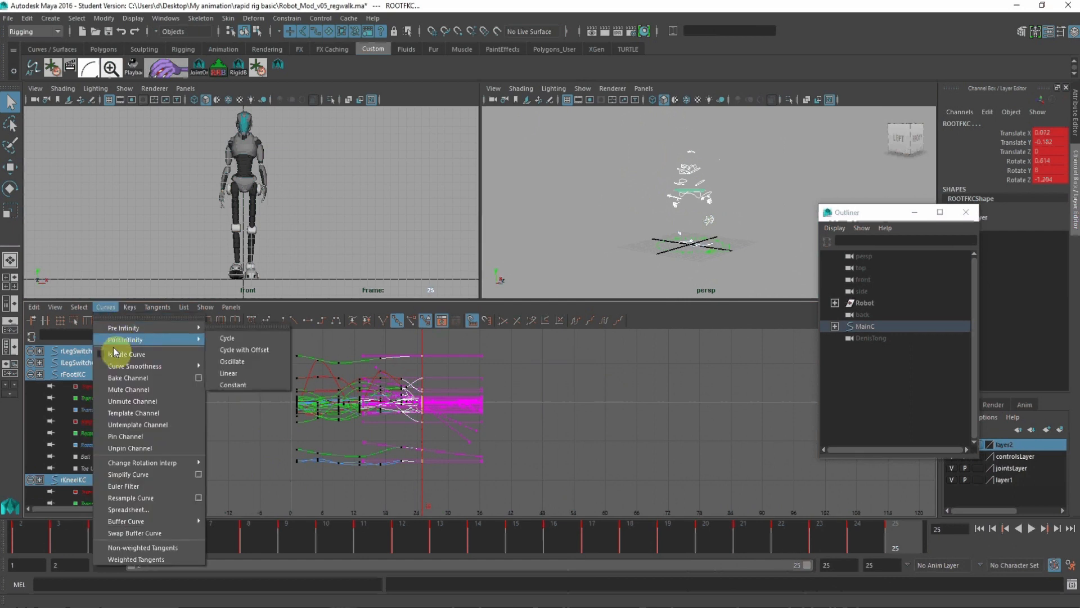
mouse_move(166, 345)
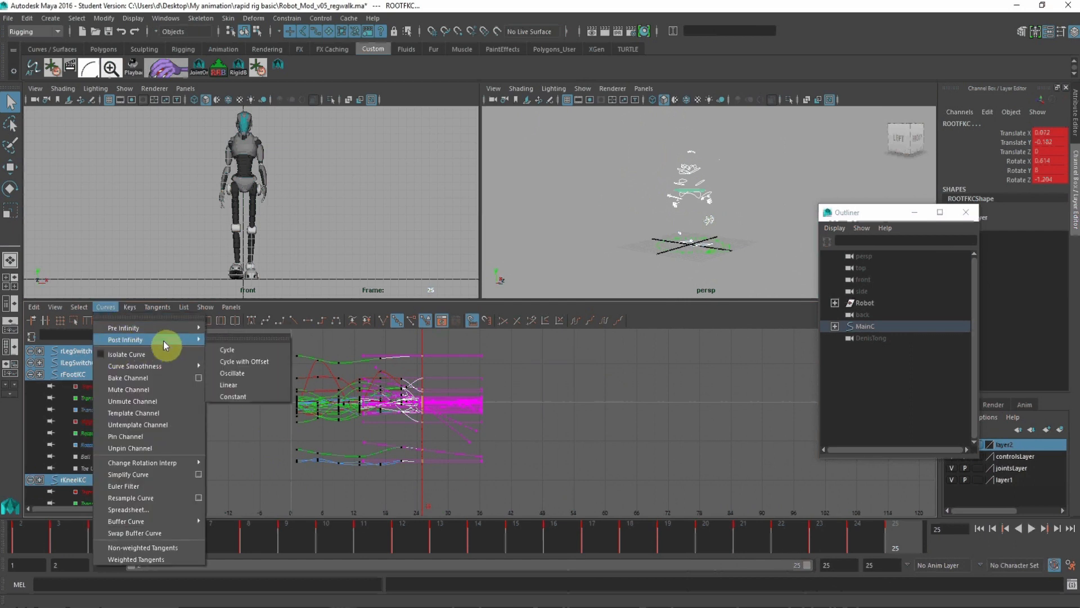
click(239, 351)
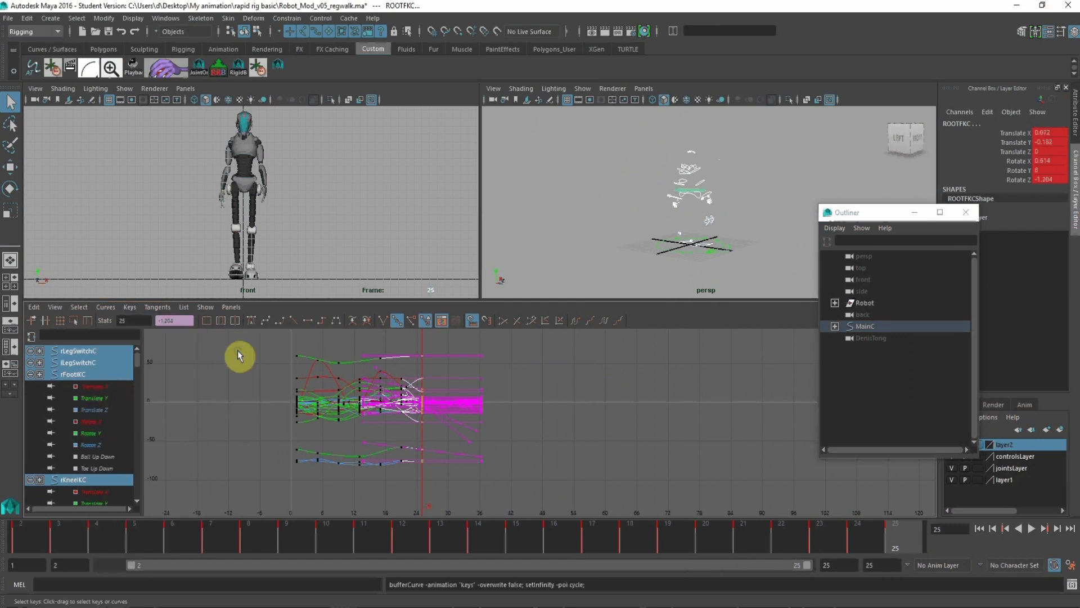
click(61, 309)
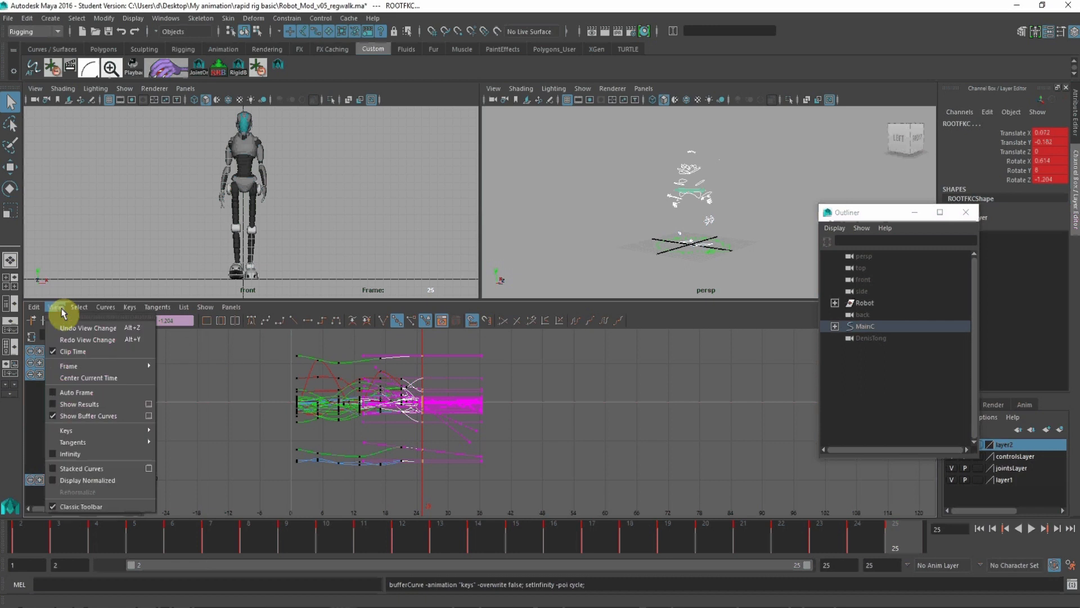
click(67, 457)
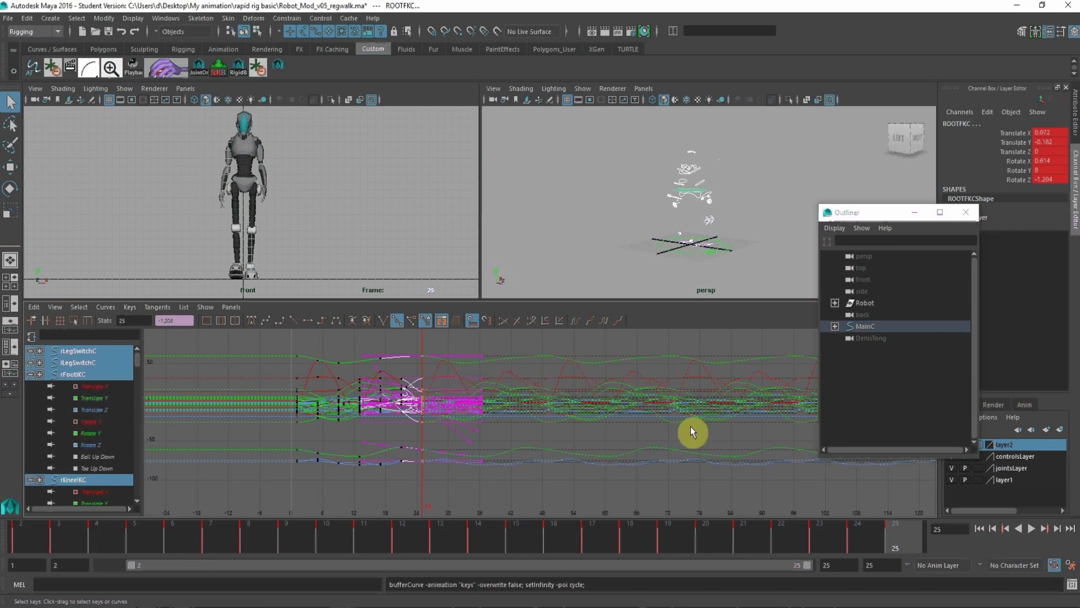
Step: Set the animation end to frame 200 and extend the playback range to that frame
click(881, 569)
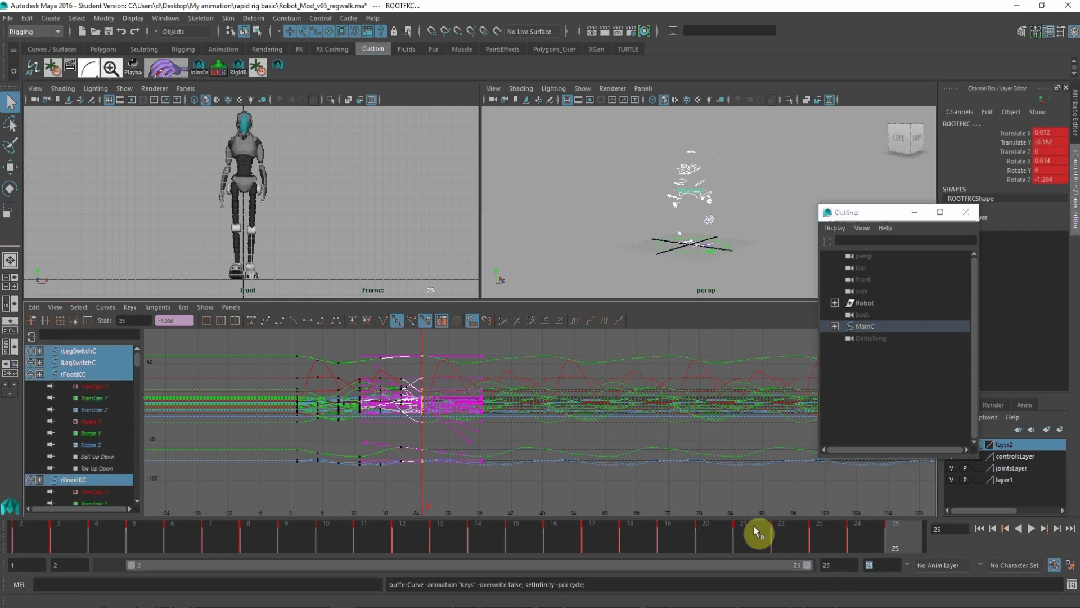
text(200)
key(Return)
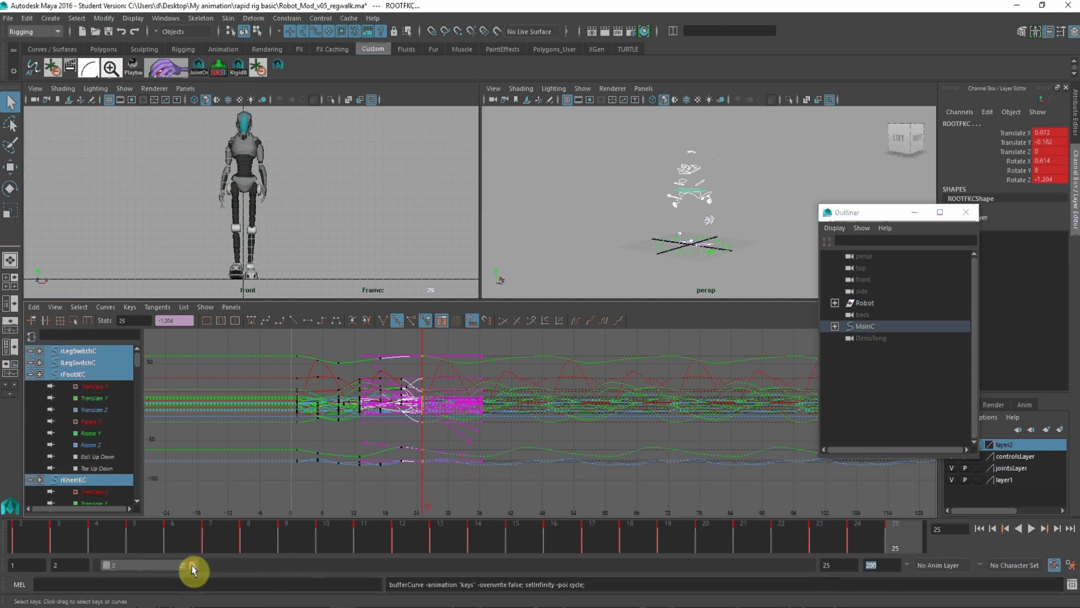
drag(192, 569, 809, 565)
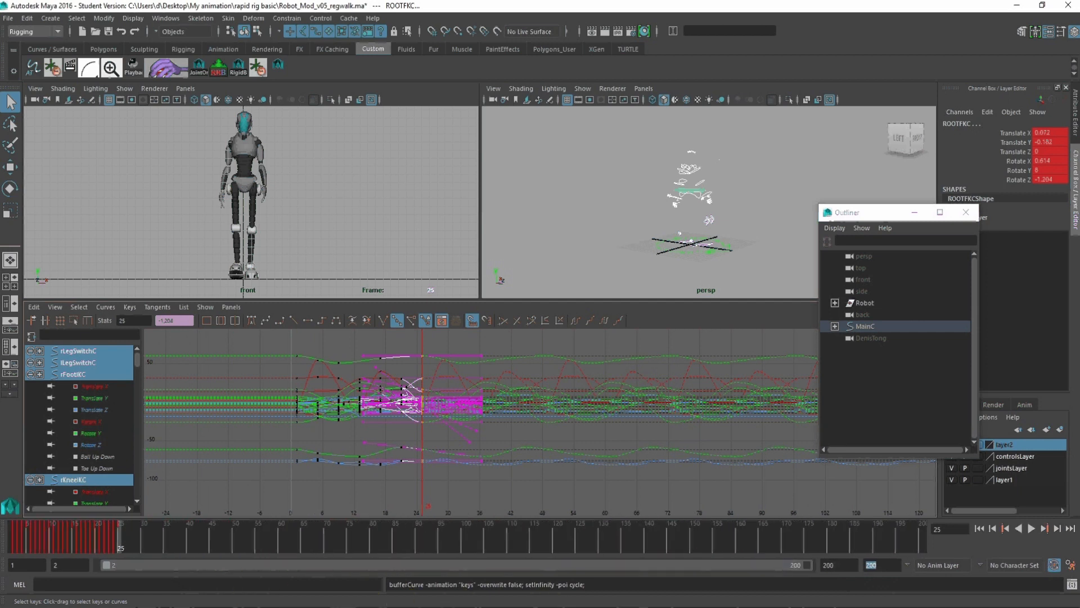
Step: Show polygons again in the perspective view and deselect all the controls
click(594, 216)
click(582, 90)
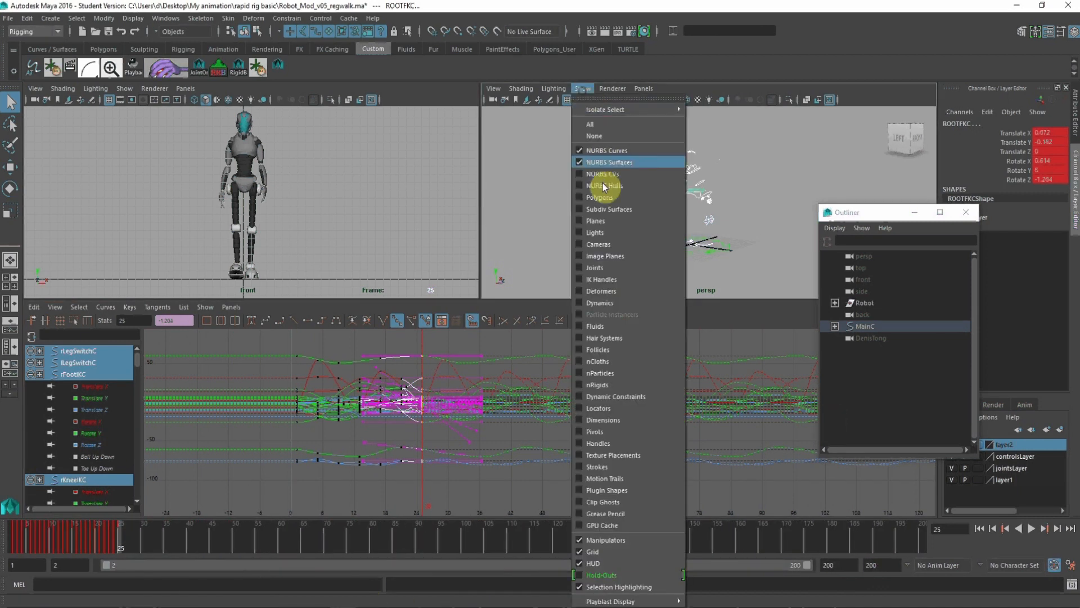
click(593, 198)
click(556, 211)
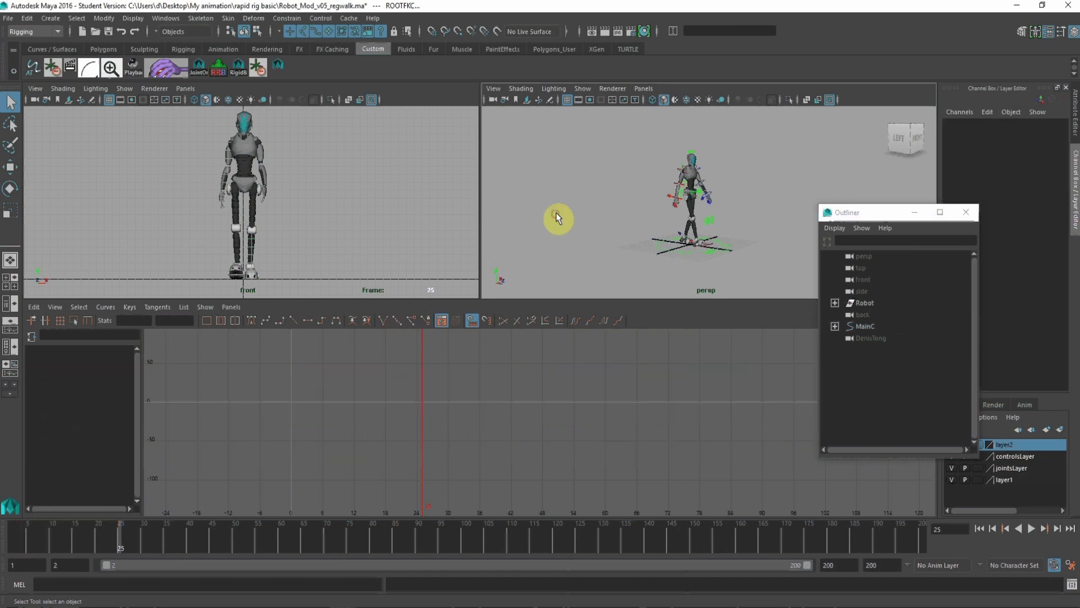
Step: Play the cycled walk from frame 2 to check that it repeats
drag(28, 544, 12, 546)
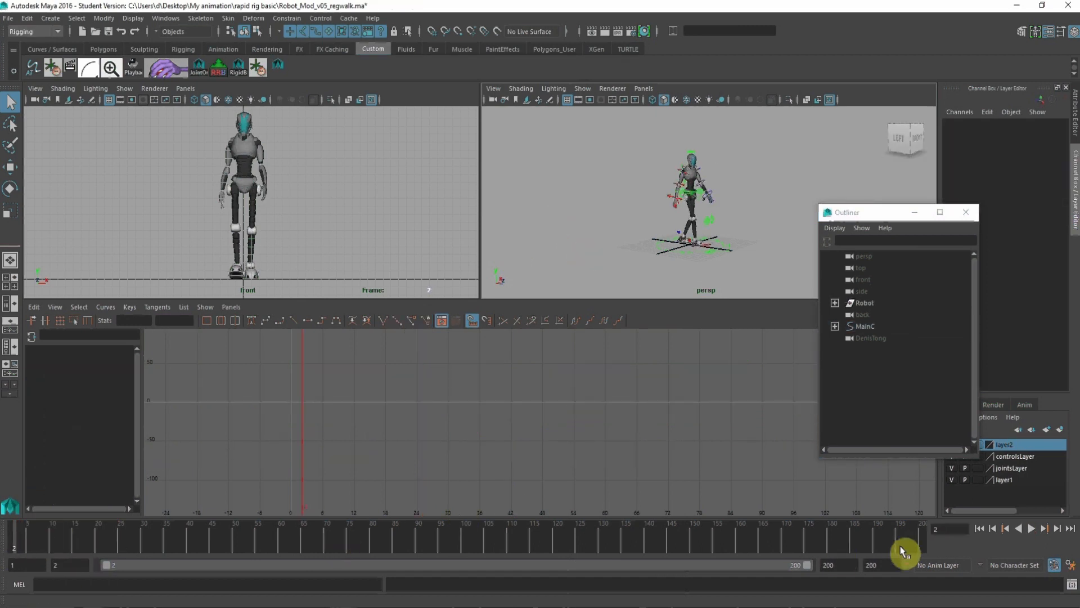
click(1033, 528)
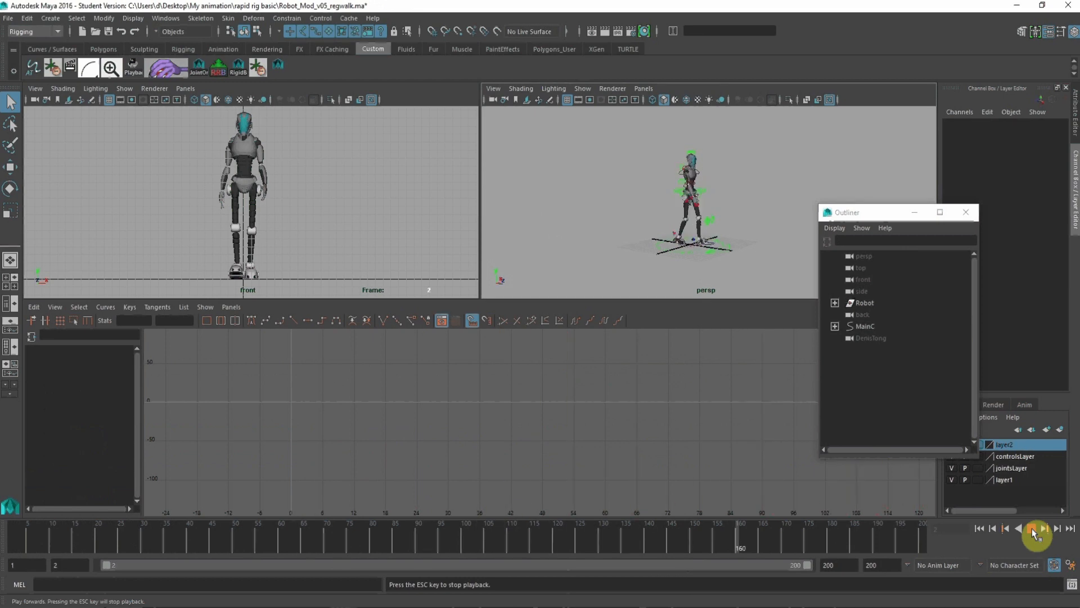
click(1032, 528)
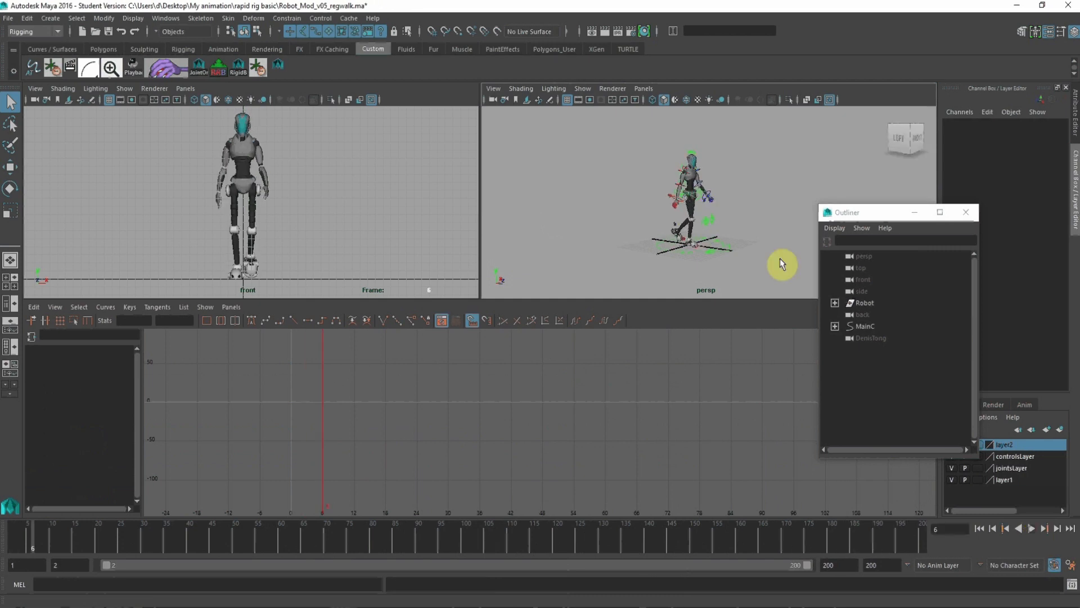
Step: Select the right foot IK control and isolate its Translate Z curve in the graph editor
alt+drag(703, 242, 617, 219)
alt+right_drag(617, 213, 704, 278)
alt+middle_drag(580, 224, 578, 155)
alt+right_drag(579, 175, 659, 249)
alt+drag(658, 248, 609, 236)
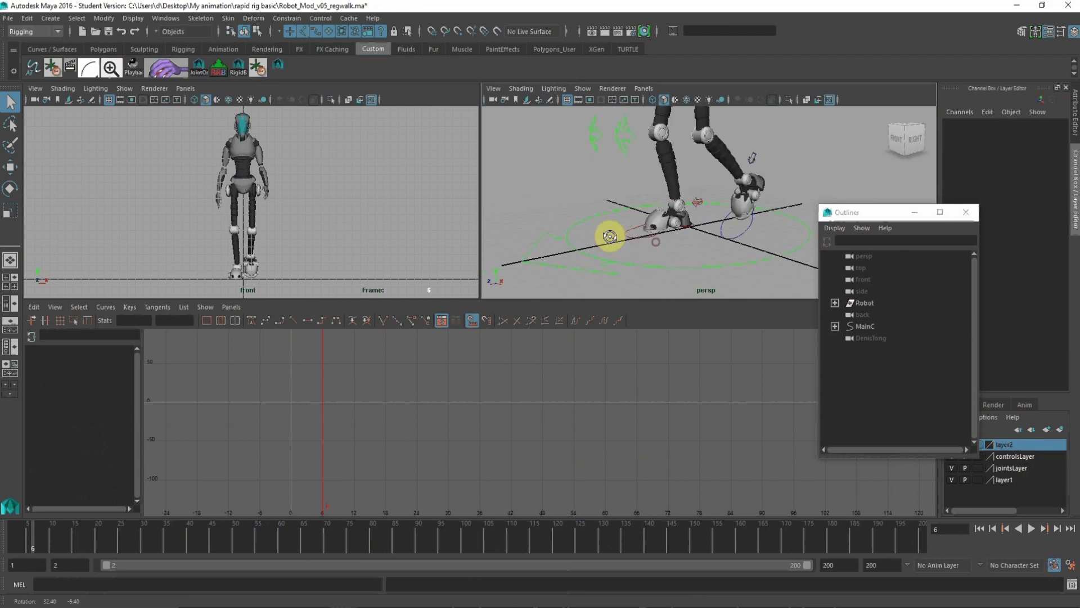
click(628, 256)
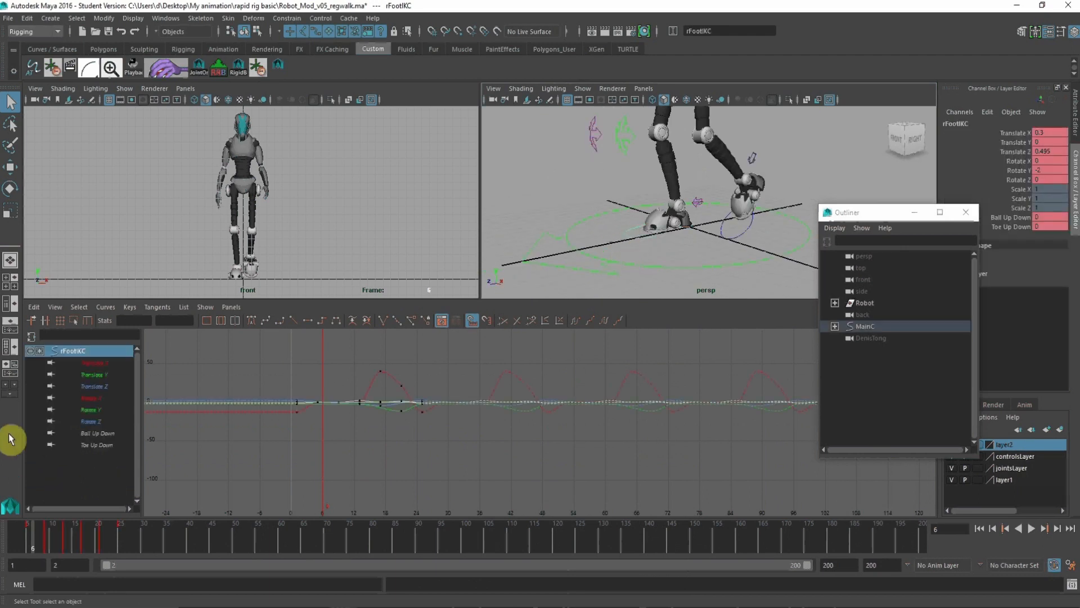
click(98, 387)
alt+shift+right_drag(554, 417, 471, 429)
alt+middle_drag(467, 405, 519, 439)
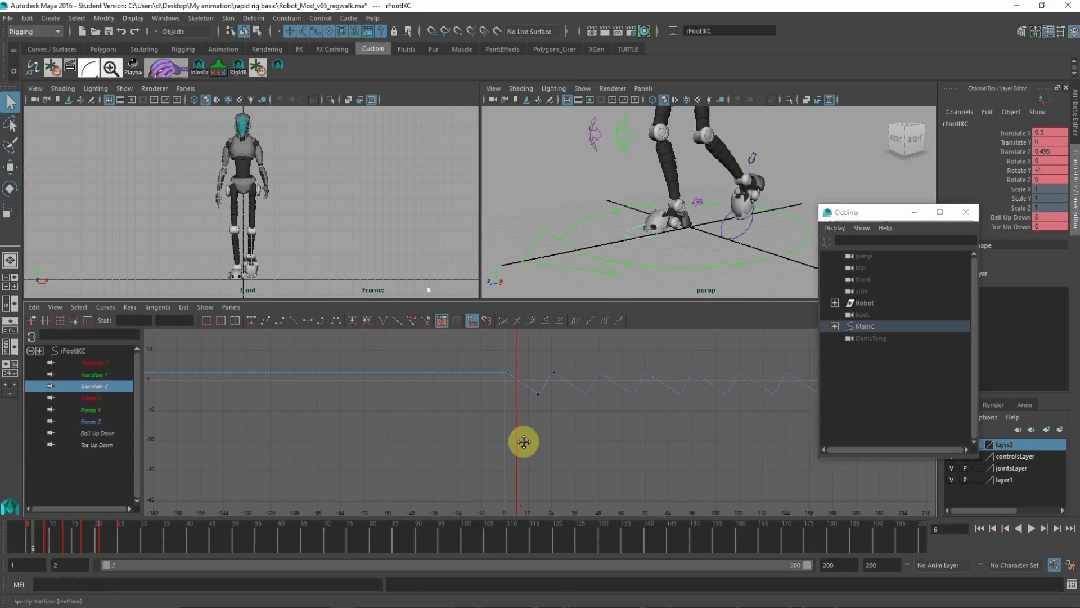
Step: Shift the playback range to frames 1–199 and go to frame 1
key(alt+v)
click(16, 541)
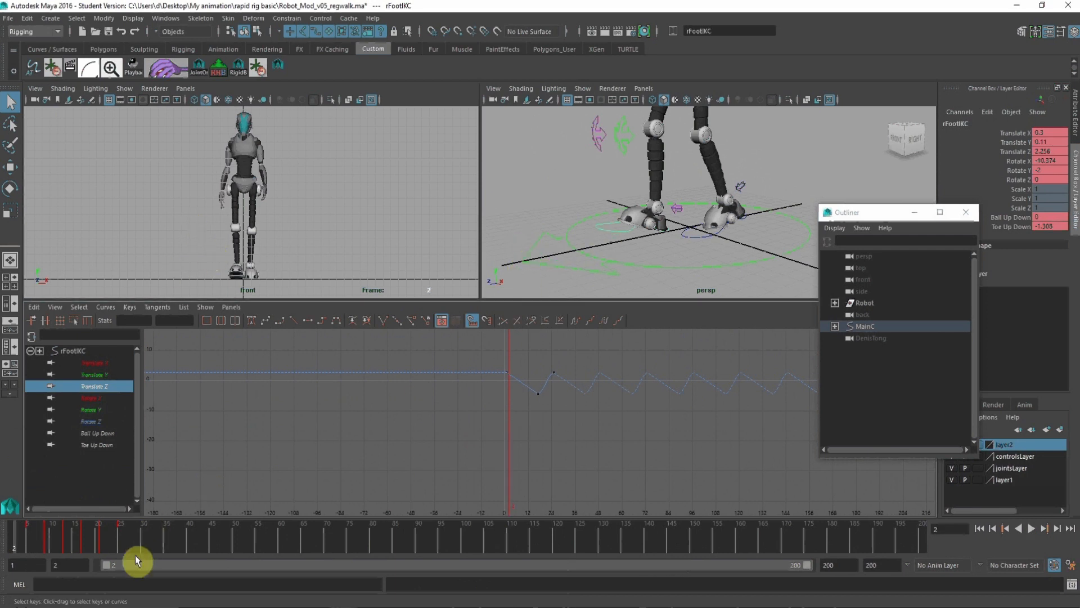
drag(135, 560, 130, 564)
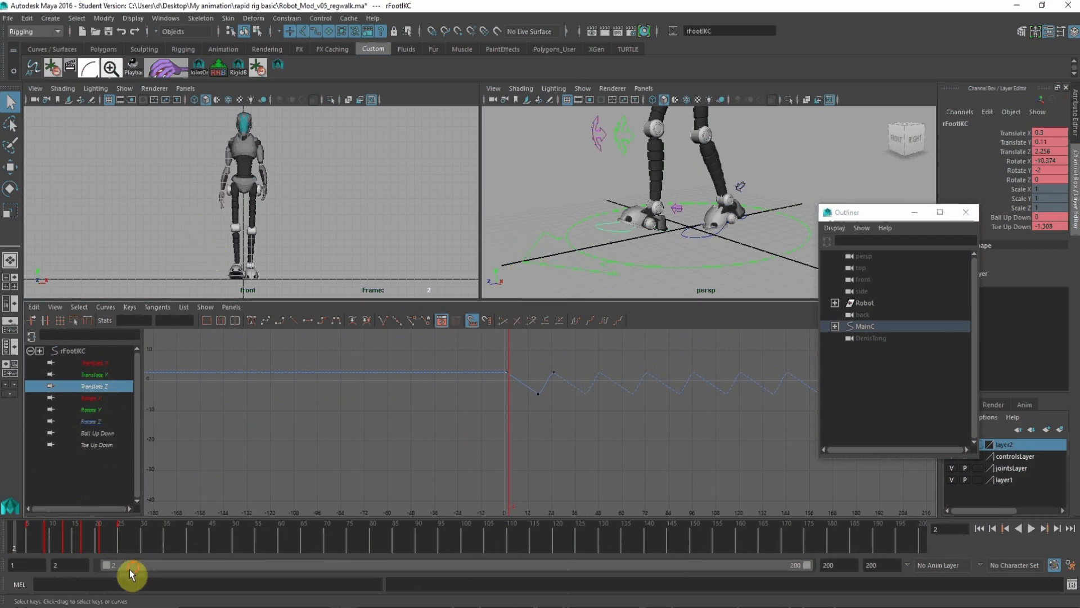
click(9, 535)
Step: Select the right foot's Translate Z keys from frame 1 to 17 to examine its backward travel
click(10, 167)
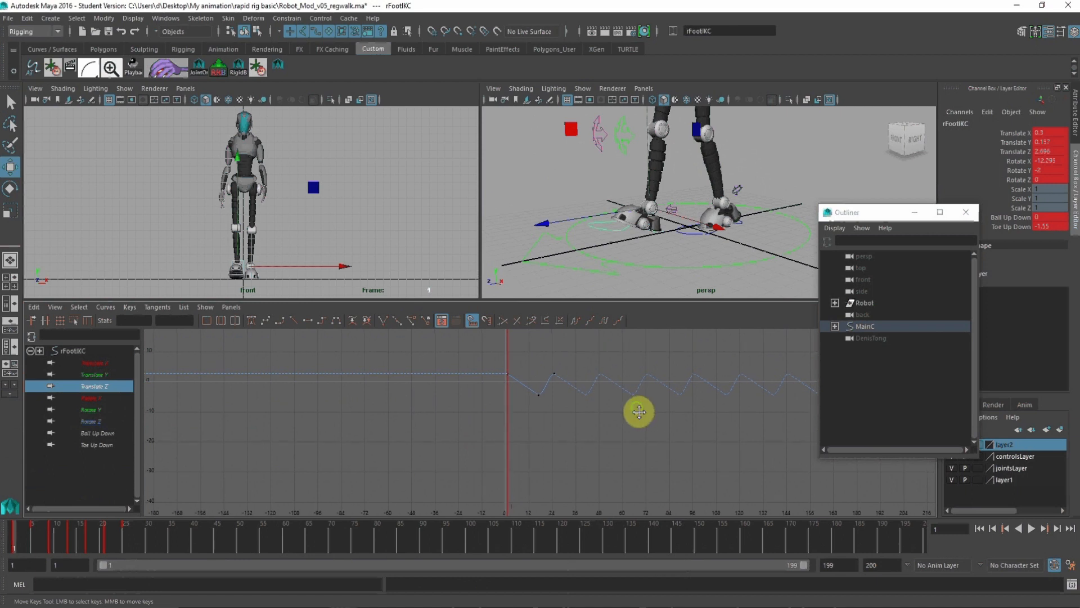
scroll(639, 412, up, 5)
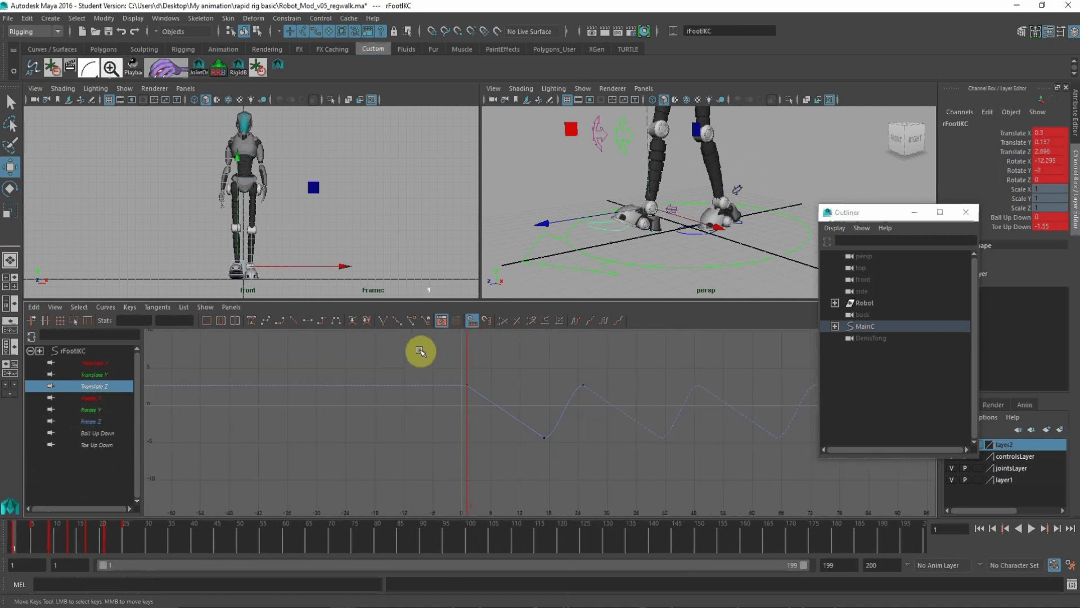
drag(421, 352, 549, 465)
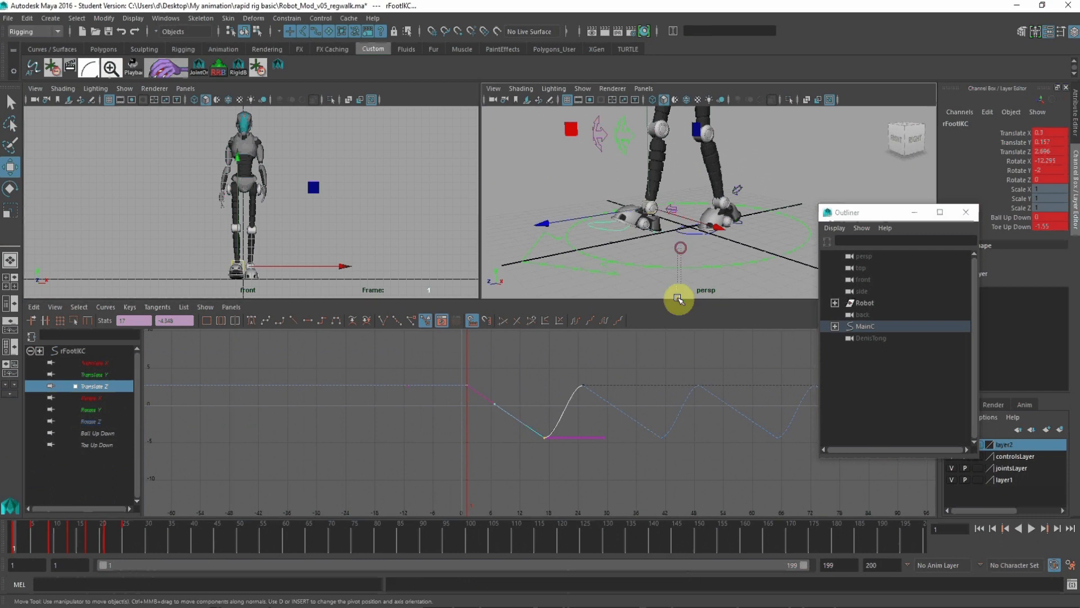
Step: Select the MainC control and key only its Translate Z at frame 1
click(683, 266)
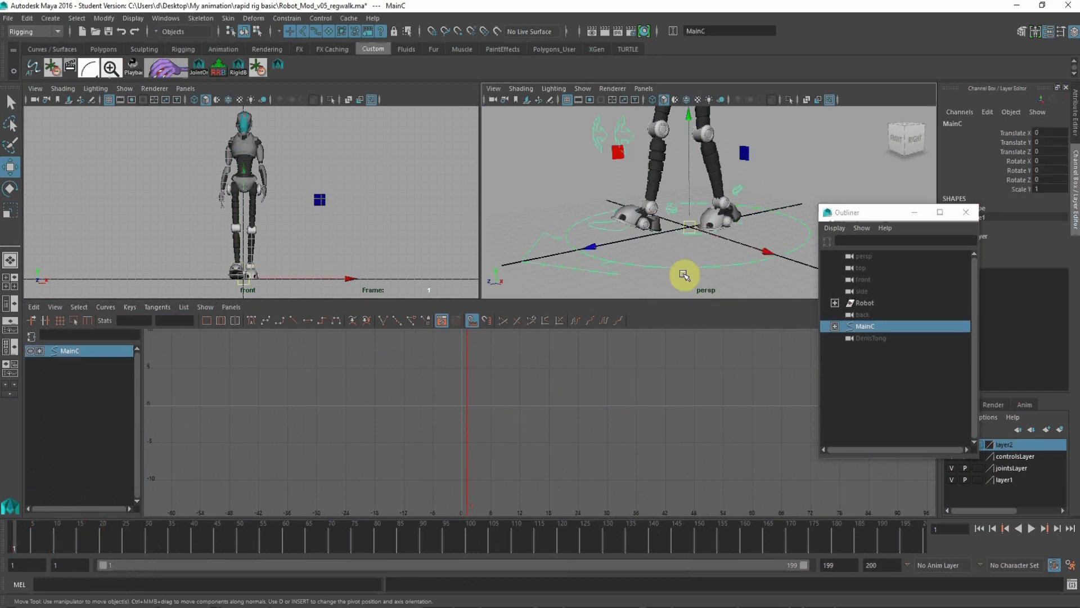
right_click(1025, 160)
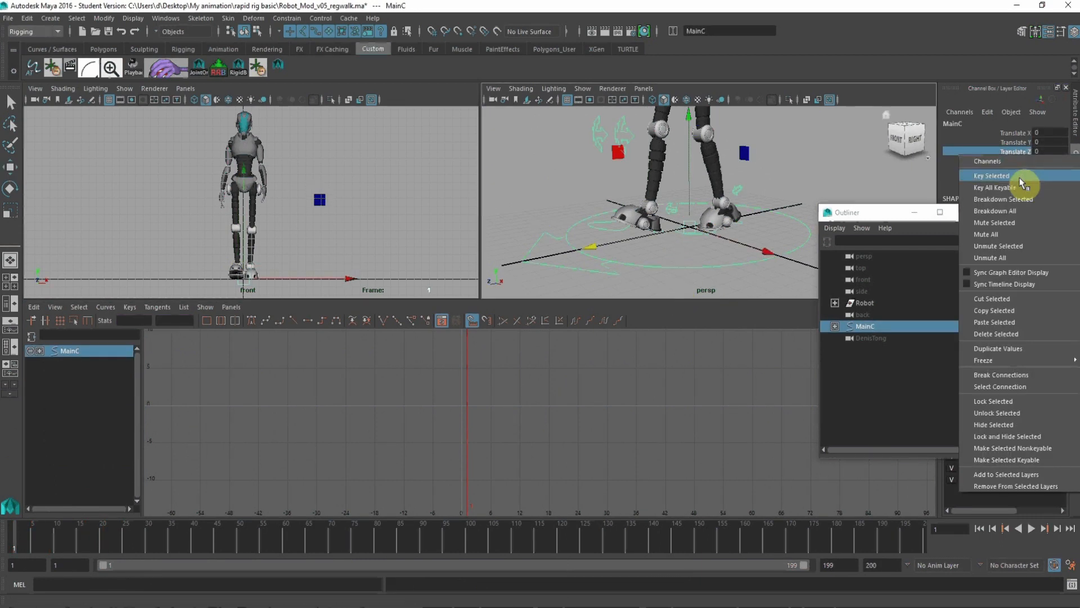
click(1021, 176)
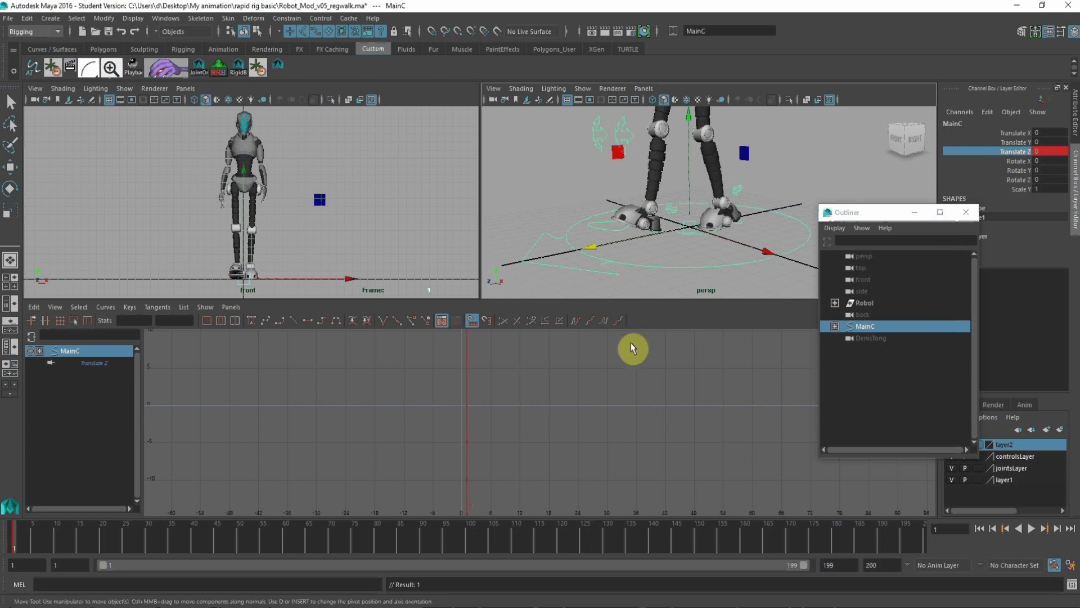
Step: Paste the foot's Translate Z keys onto the MainC curve and set the frame 17 key to 7.044
drag(448, 383, 486, 445)
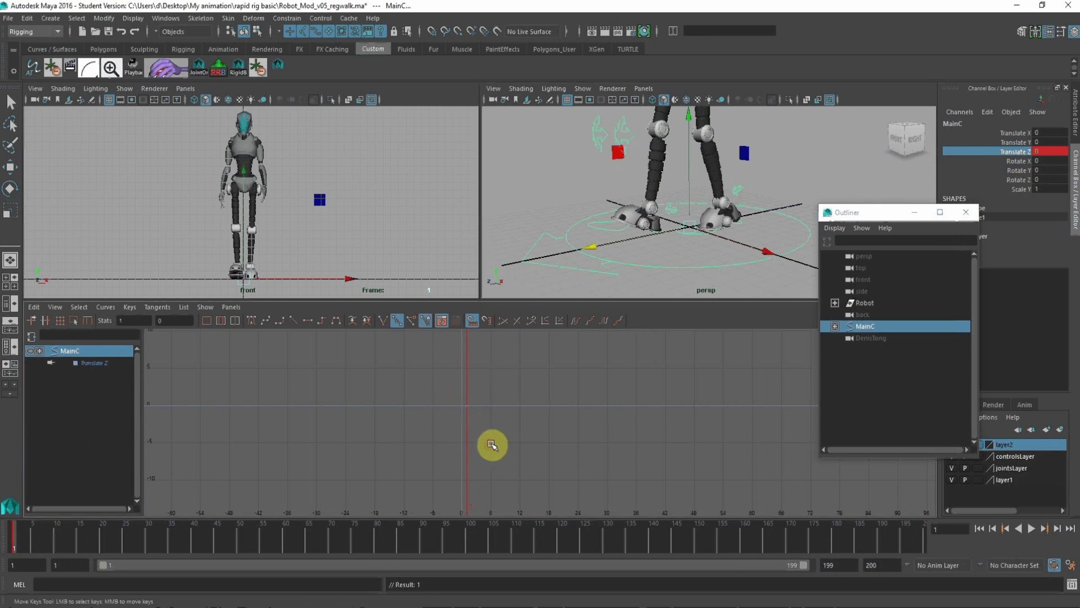
click(89, 538)
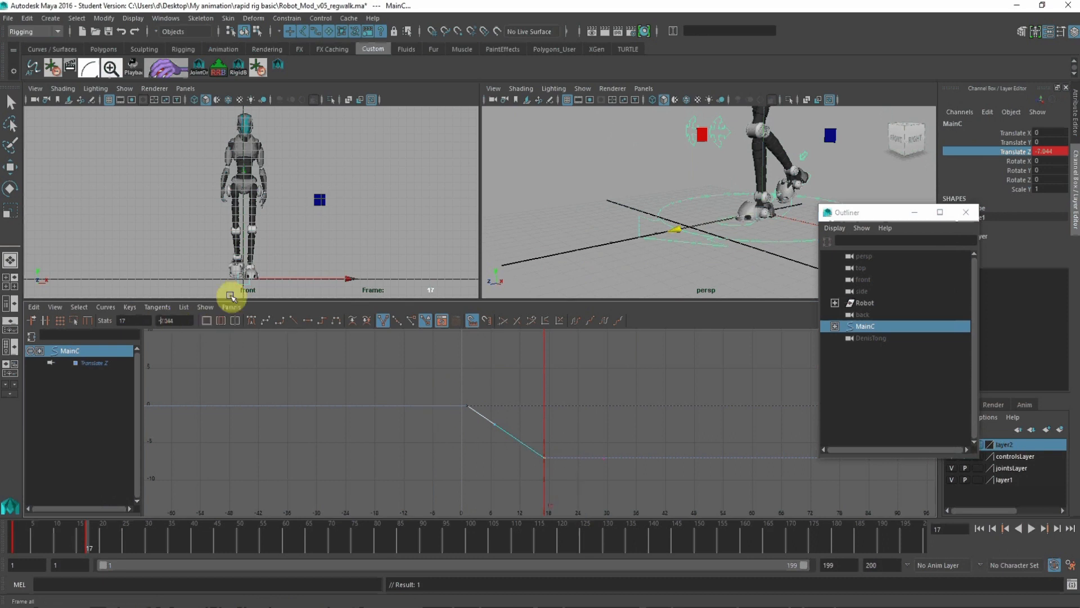
key(Return)
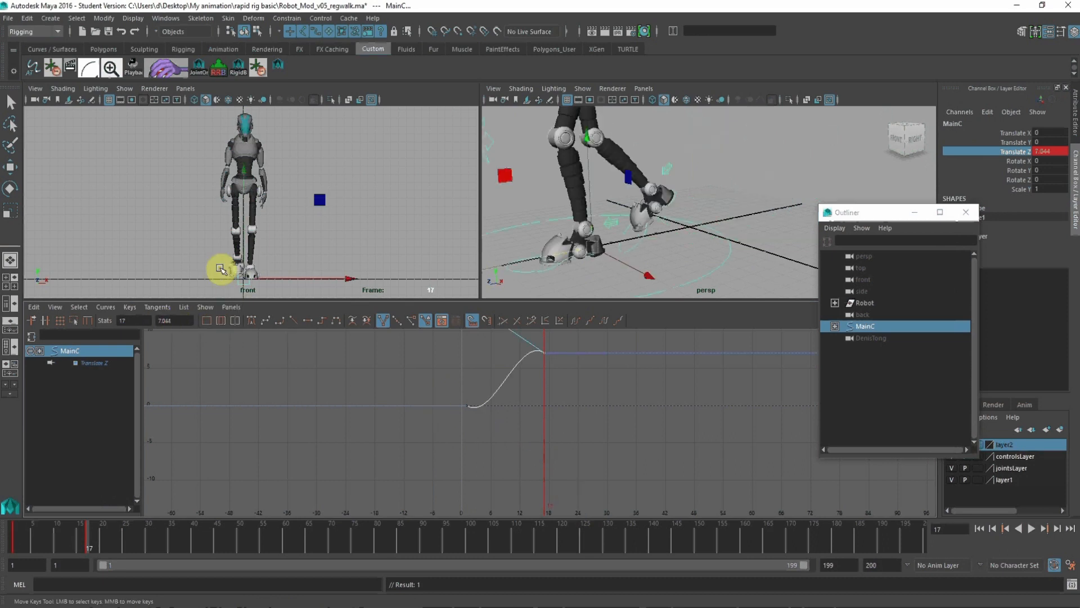
Step: Select all keys on MainC's Translate Z curve and give them linear tangents
click(588, 442)
drag(607, 458, 436, 319)
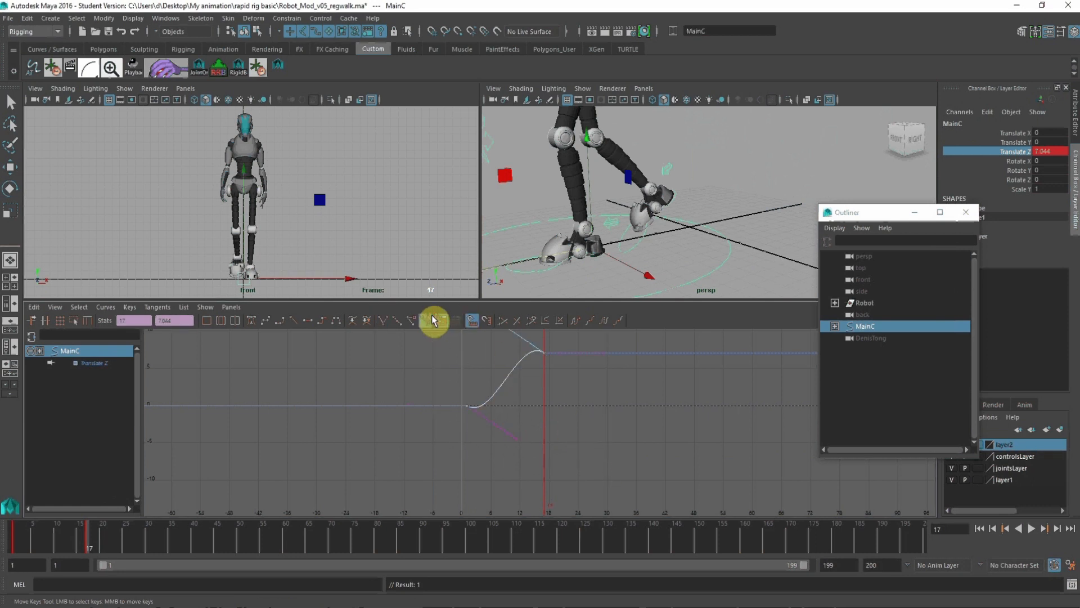
click(292, 321)
alt+shift+right_drag(523, 391, 521, 411)
alt+middle_drag(521, 411, 475, 435)
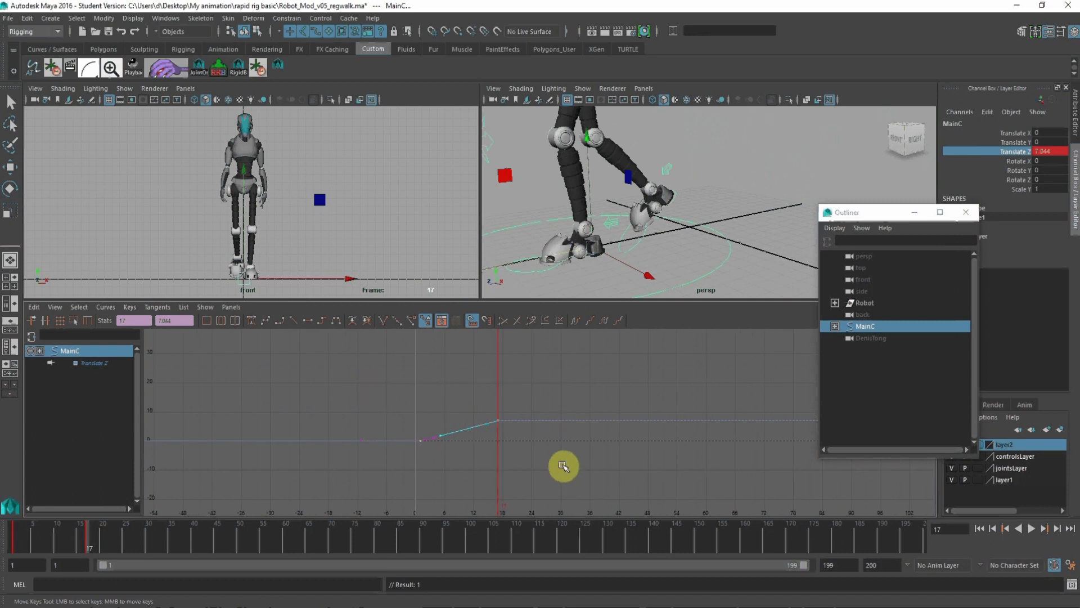
Step: Copy MainC's Translate Z keys and paste them at frame 17, extending the forward ramp to 14.088 at frame 33
alt+shift+right_drag(586, 441, 566, 442)
alt+middle_drag(573, 446, 537, 453)
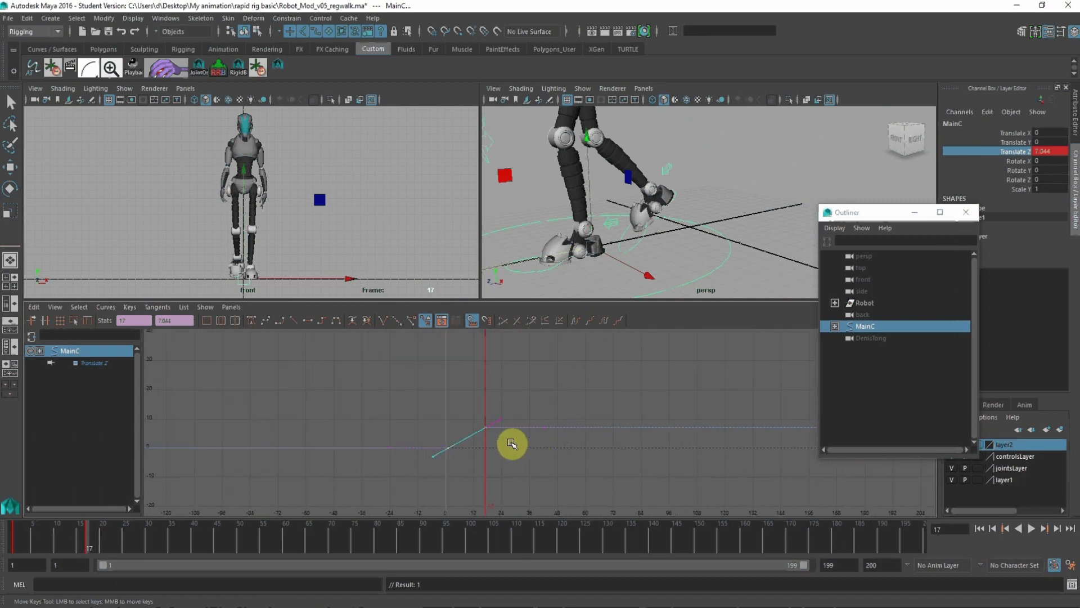
drag(382, 388, 539, 491)
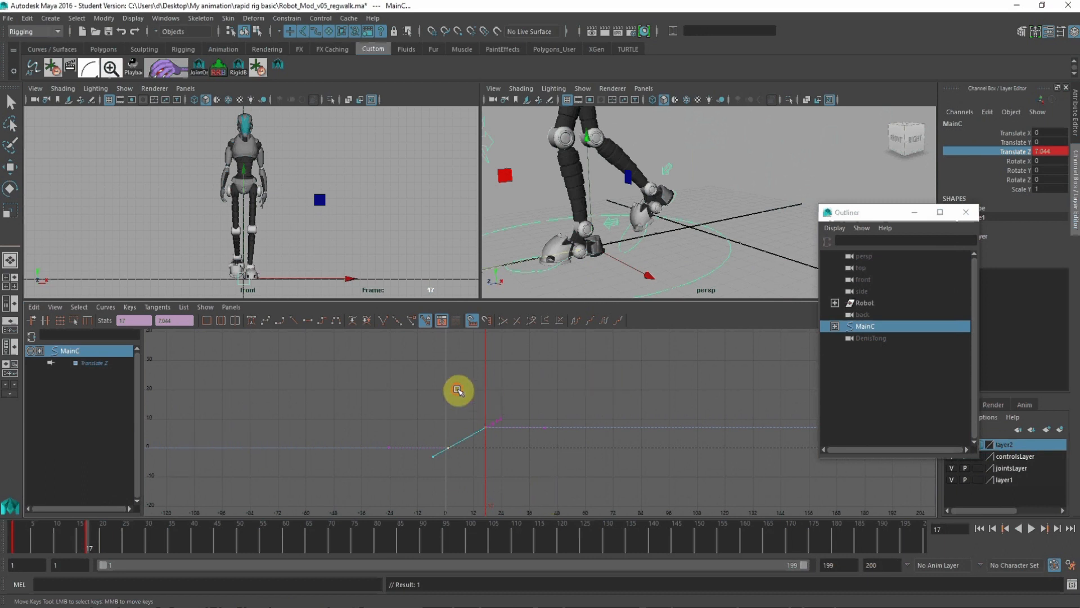
drag(458, 390, 508, 433)
drag(468, 403, 517, 457)
key(ctrl+z)
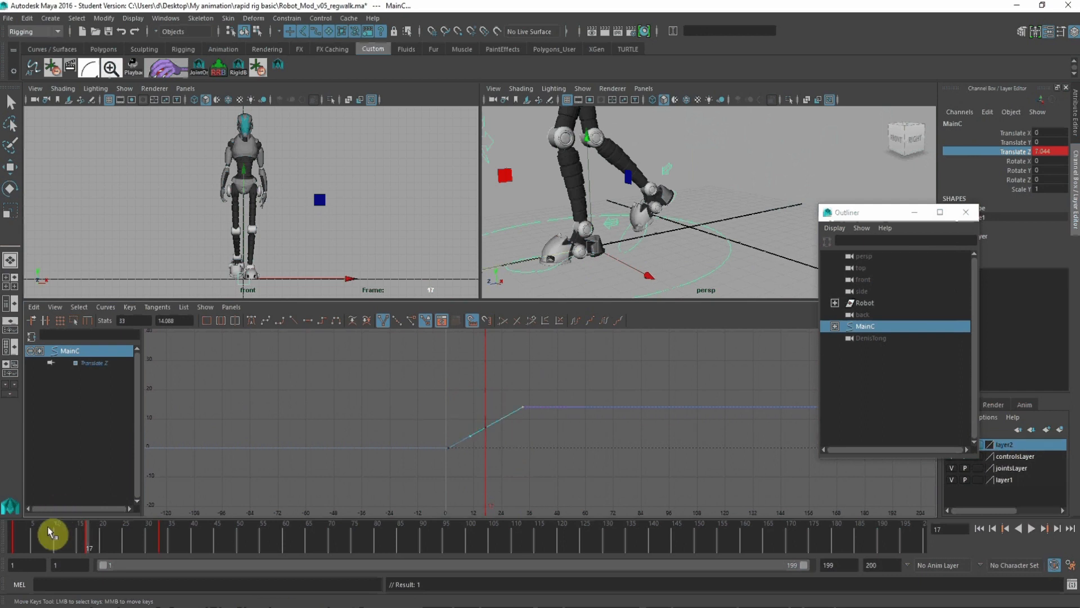
Step: Change the front view to the side view and scrub from frame 1 to check the feet against the ground
drag(23, 544, 12, 543)
key(space)
drag(313, 260, 374, 262)
alt+middle_drag(400, 233, 360, 186)
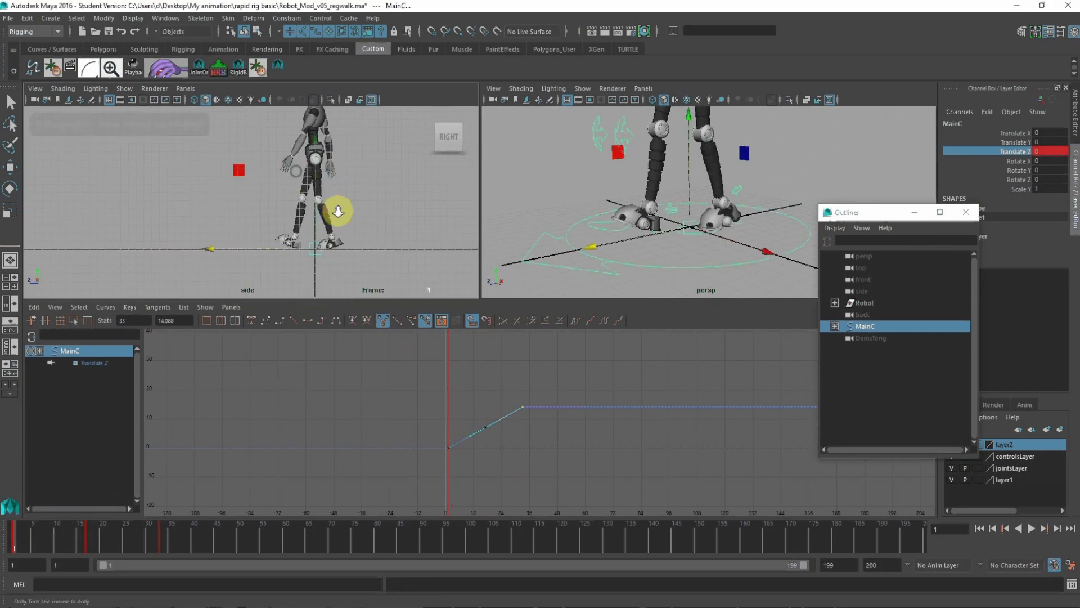
alt+right_drag(337, 212, 309, 378)
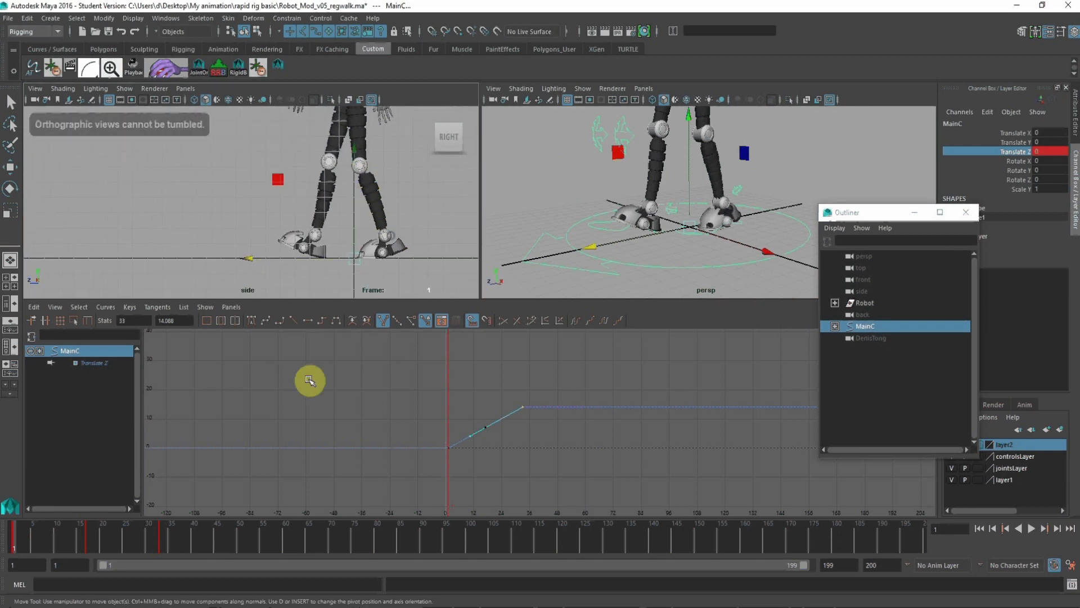
click(32, 546)
drag(32, 545, 3, 534)
mouse_move(4, 533)
mouse_down()
mouse_move(121, 550)
mouse_move(4, 532)
mouse_up()
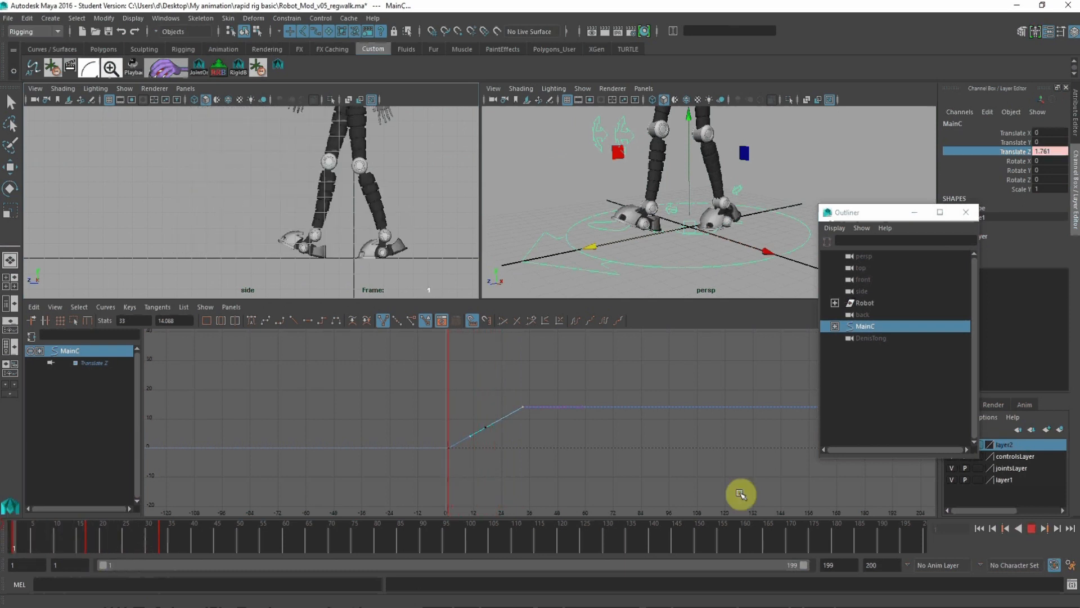
Step: Copy all Translate Z keys of MainC and paste them at frame 33 to continue the ramp to frame 65
click(636, 447)
drag(644, 516, 658, 507)
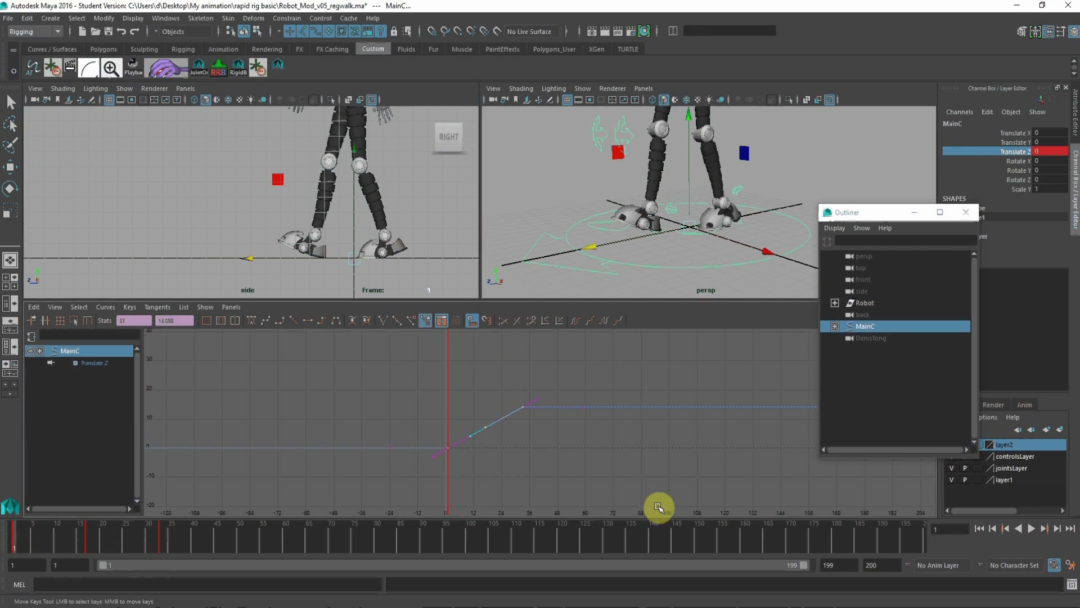
key(ctrl+c)
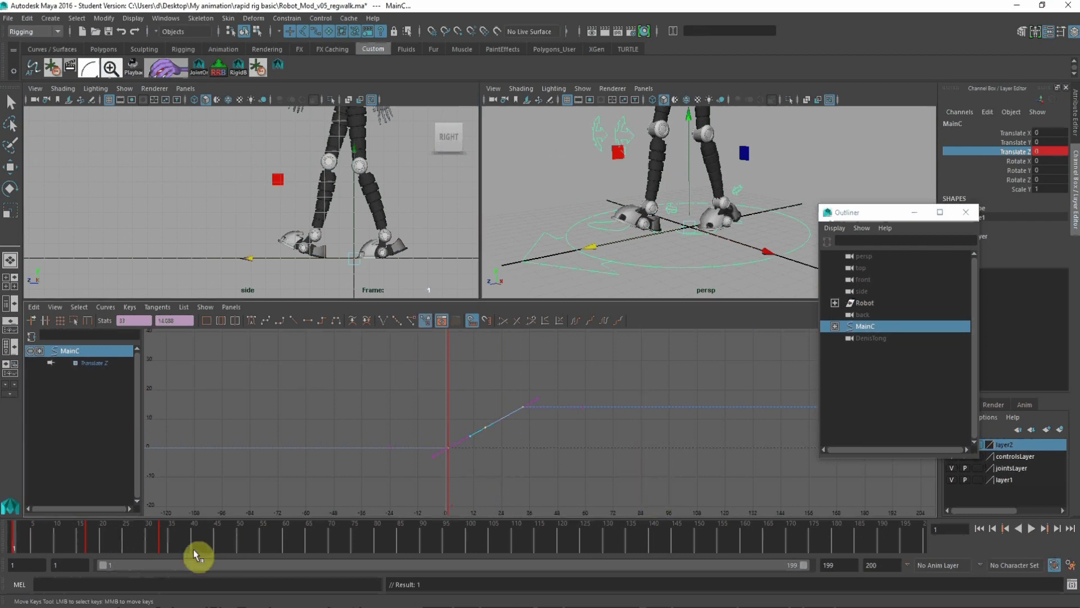
click(163, 540)
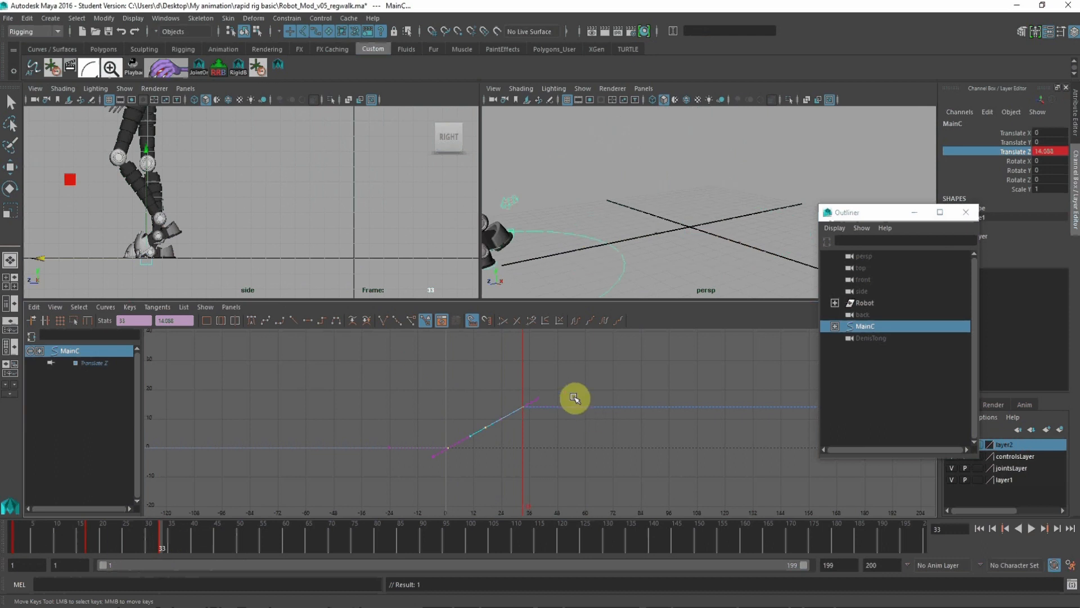
key(ctrl+v)
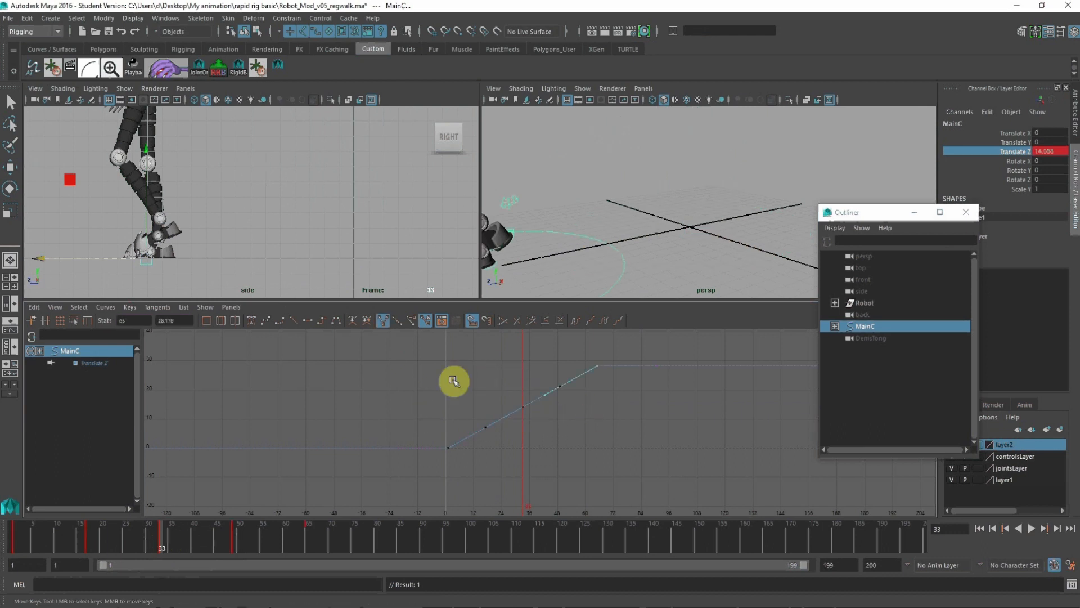
Step: Copy the whole Translate Z ramp and paste it at frame 65 and again at frame 129, extending it to frame 257
key(a)
drag(324, 390, 593, 515)
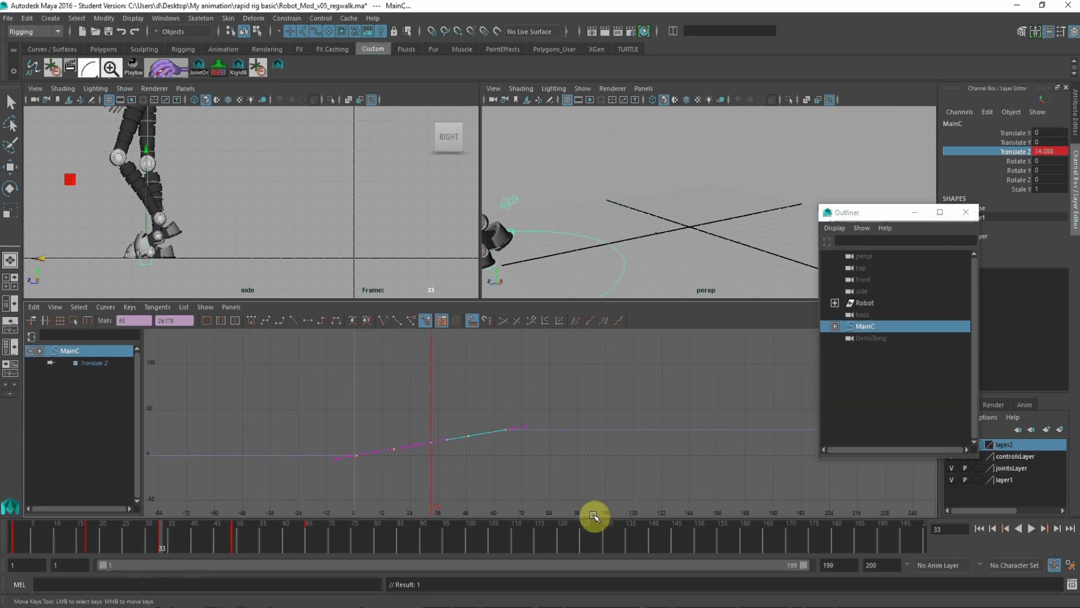
click(308, 542)
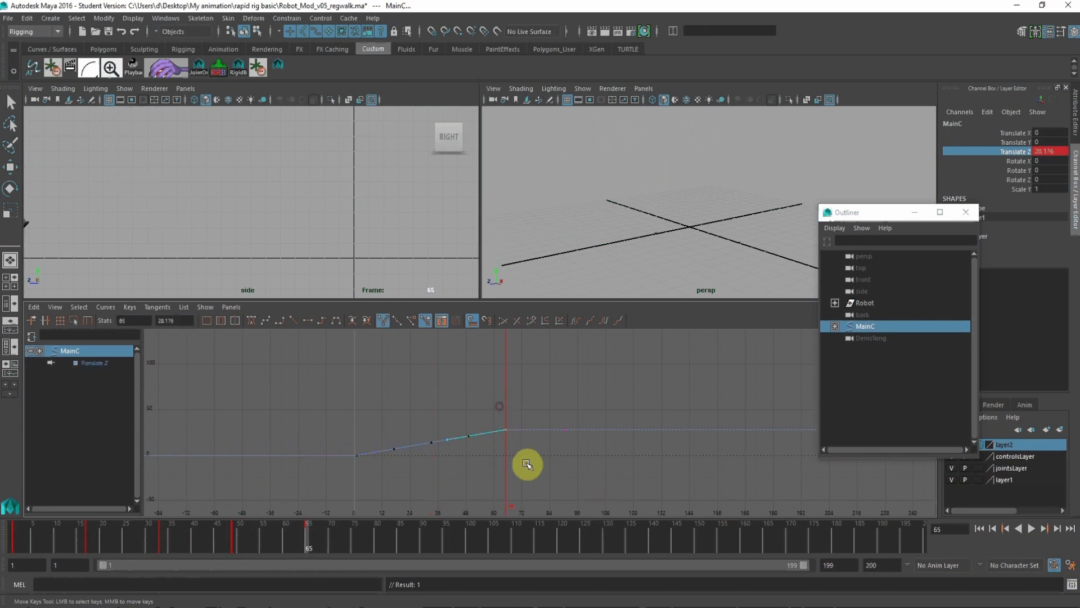
alt+shift+right_drag(613, 453, 529, 443)
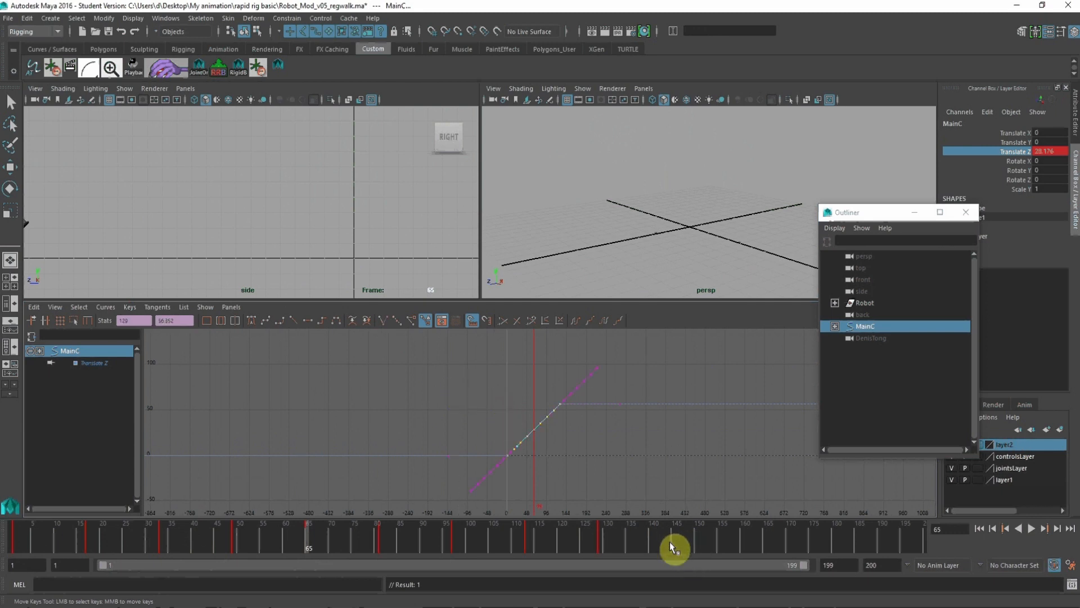
click(624, 383)
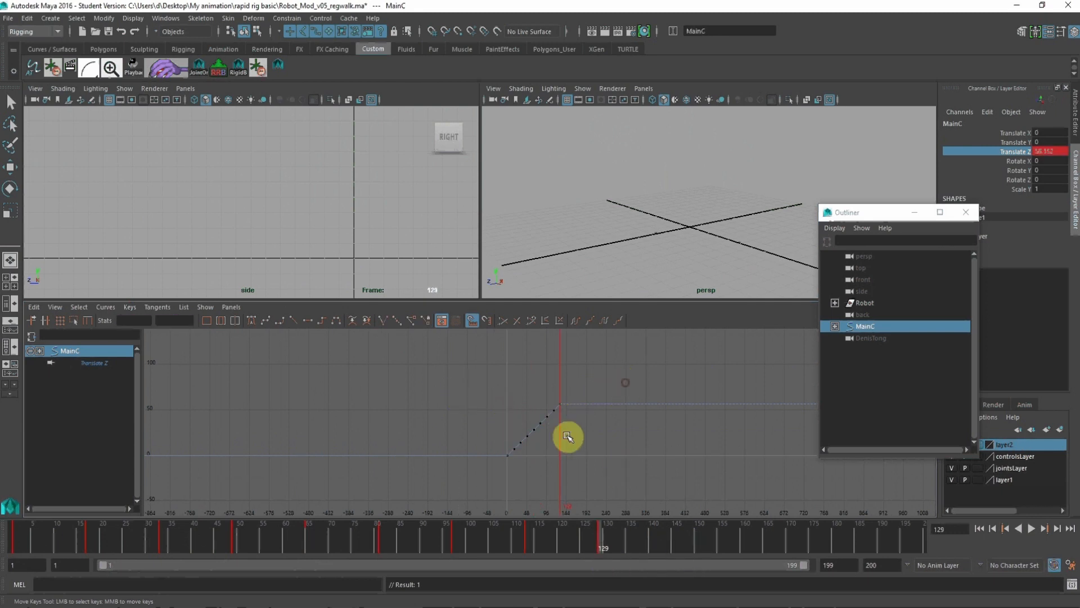
drag(559, 381, 557, 380)
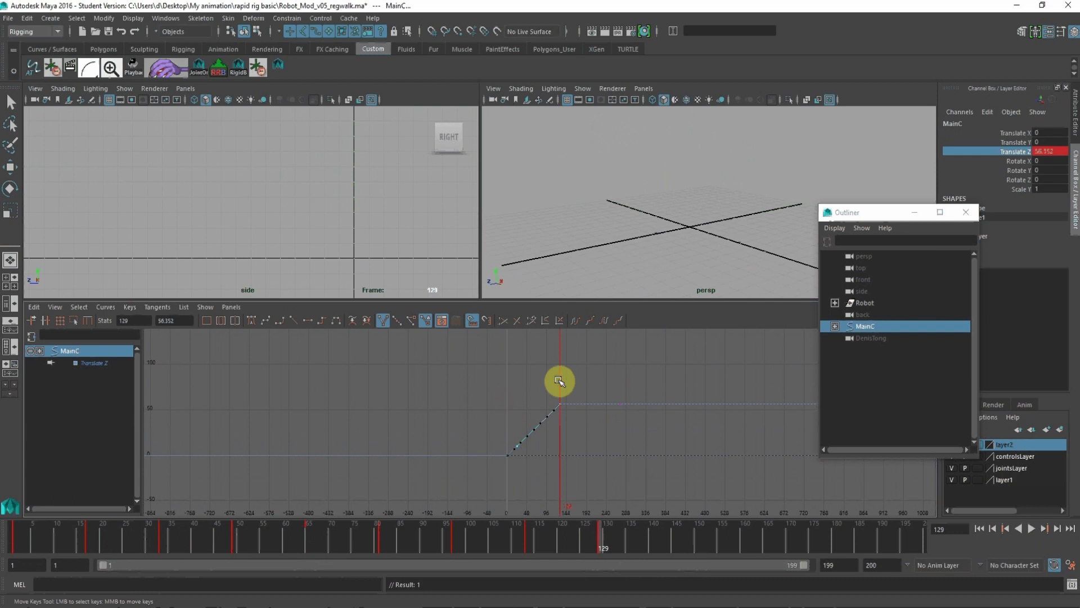
Step: Maximize the side view and minimize the Outliner for a clear view of the walk
alt+click(315, 220)
key(space)
alt+right_drag(669, 323, 466, 318)
alt+middle_drag(465, 317, 487, 323)
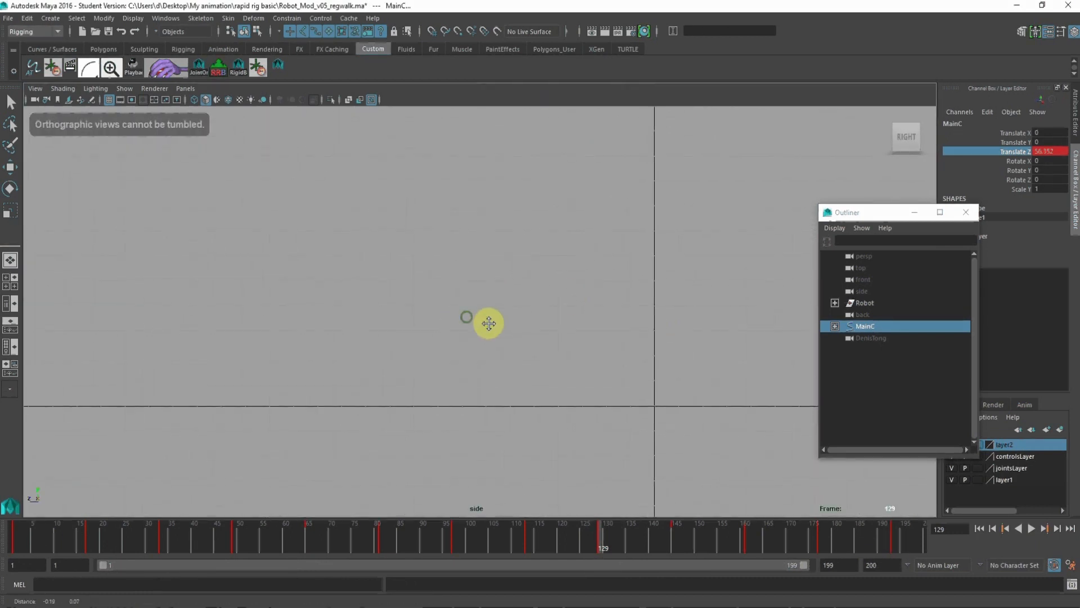
click(916, 212)
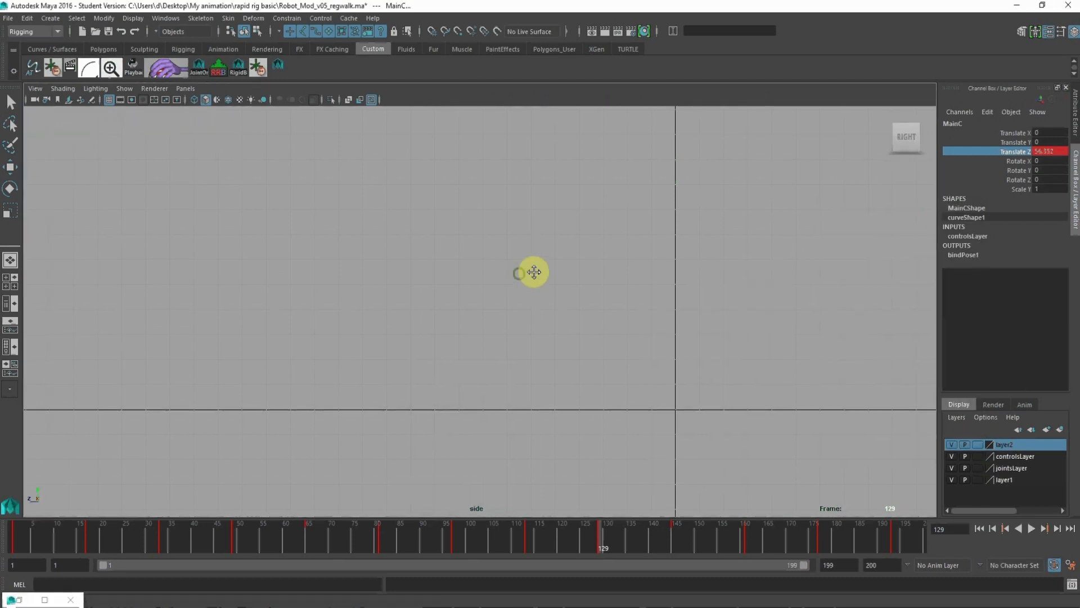
Step: Play the forward walk from frame 1 in the side view and inspect the pose at frame 99
alt+middle_drag(530, 270, 677, 294)
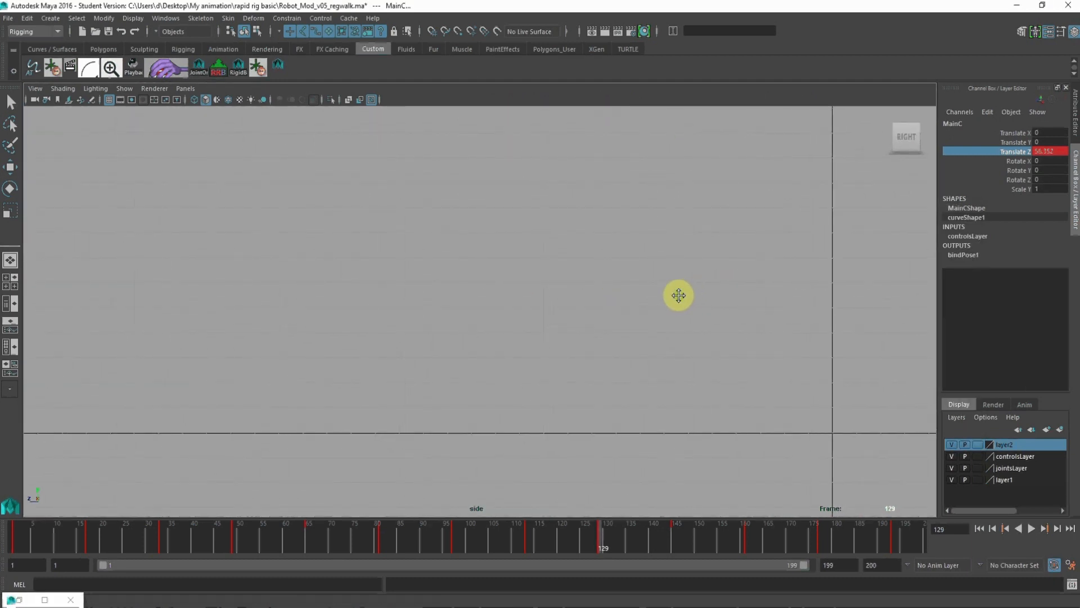
drag(34, 542, 5, 549)
alt+right_drag(931, 219, 470, 242)
alt+middle_drag(505, 230, 683, 292)
alt+right_drag(687, 292, 501, 239)
alt+middle_drag(504, 239, 523, 265)
alt+right_drag(504, 257, 664, 359)
alt+middle_drag(639, 339, 699, 308)
alt+right_drag(695, 308, 633, 306)
alt+middle_drag(634, 304, 675, 317)
alt+right_drag(651, 309, 618, 306)
alt+middle_drag(618, 306, 638, 309)
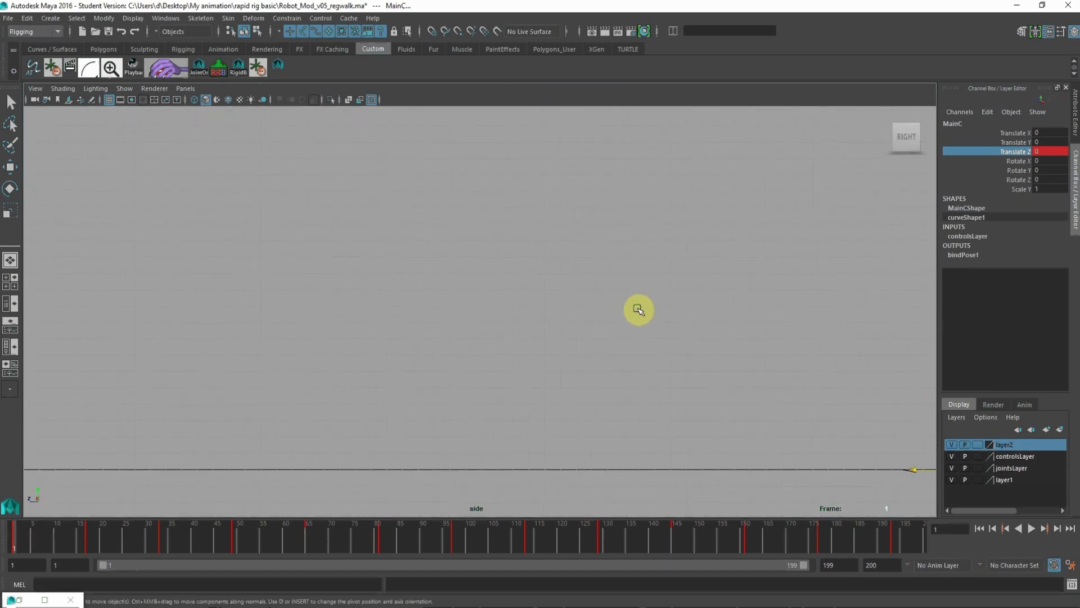
click(1033, 529)
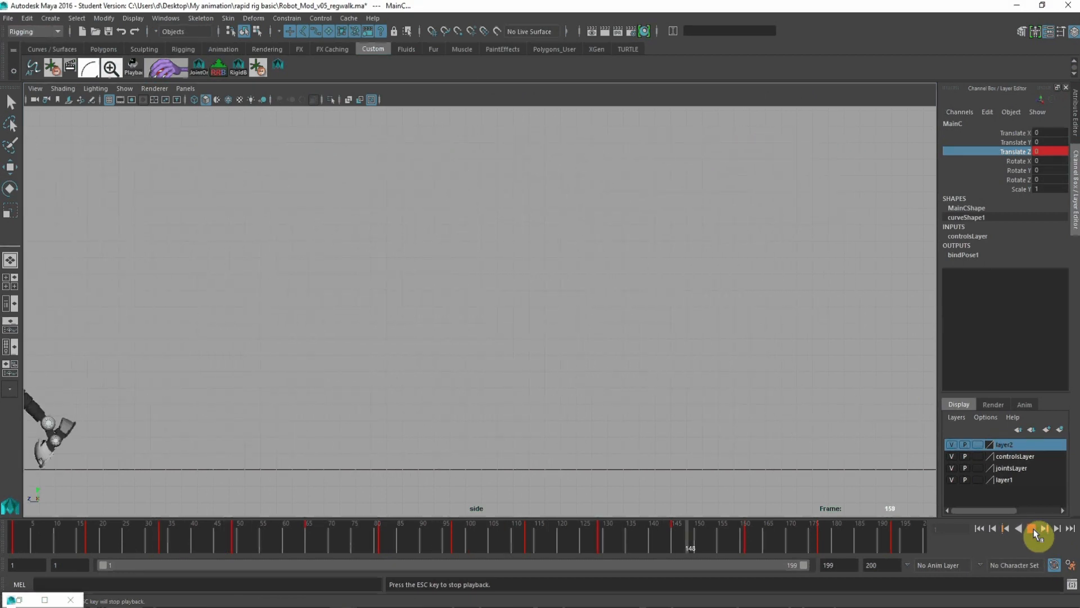
click(1032, 529)
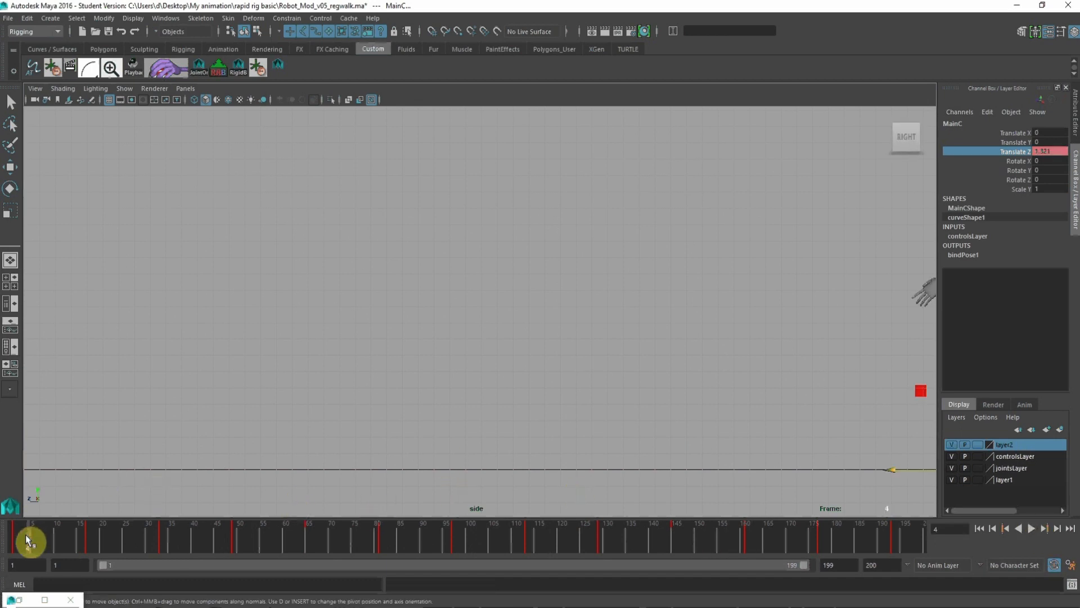
click(465, 542)
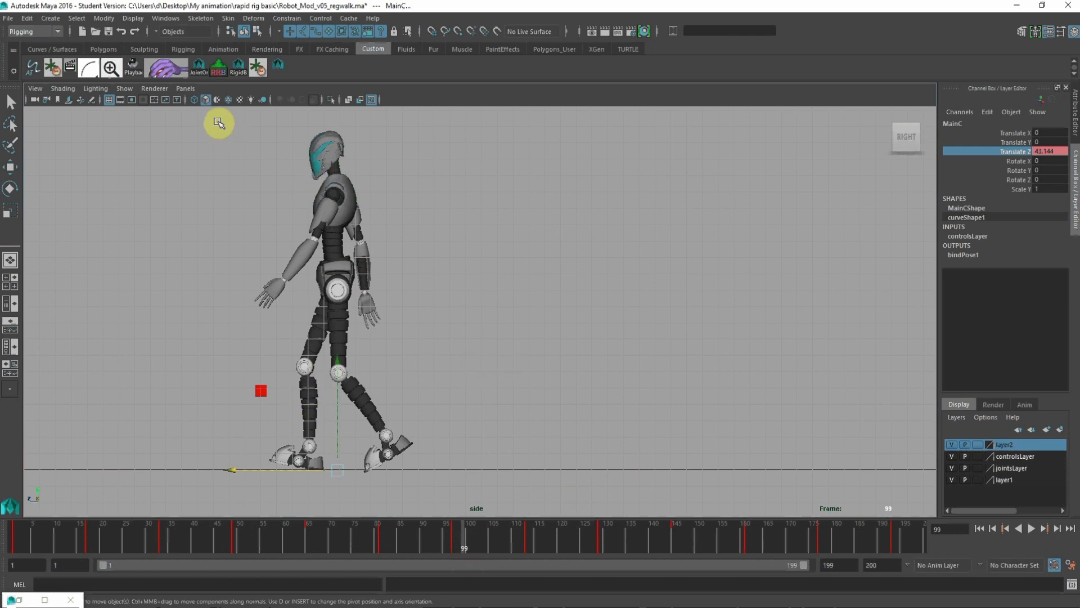
Step: Restore the multi-view layout and set MainC's Translate X to 5 at frame 24
key(space)
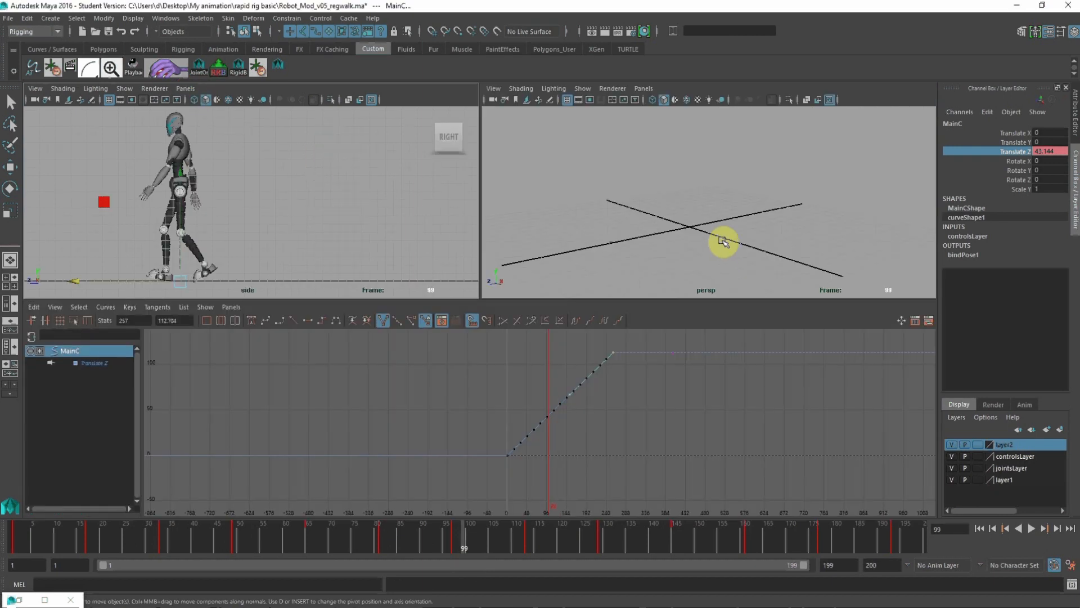
click(121, 529)
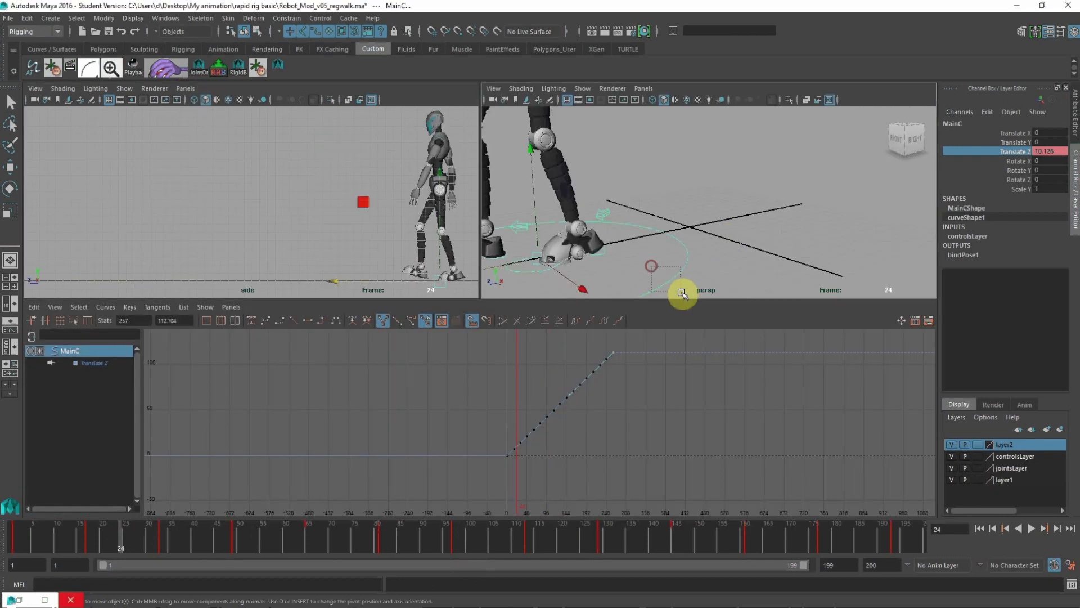
drag(682, 293, 683, 293)
alt+right_drag(697, 231, 585, 251)
alt+drag(586, 251, 597, 253)
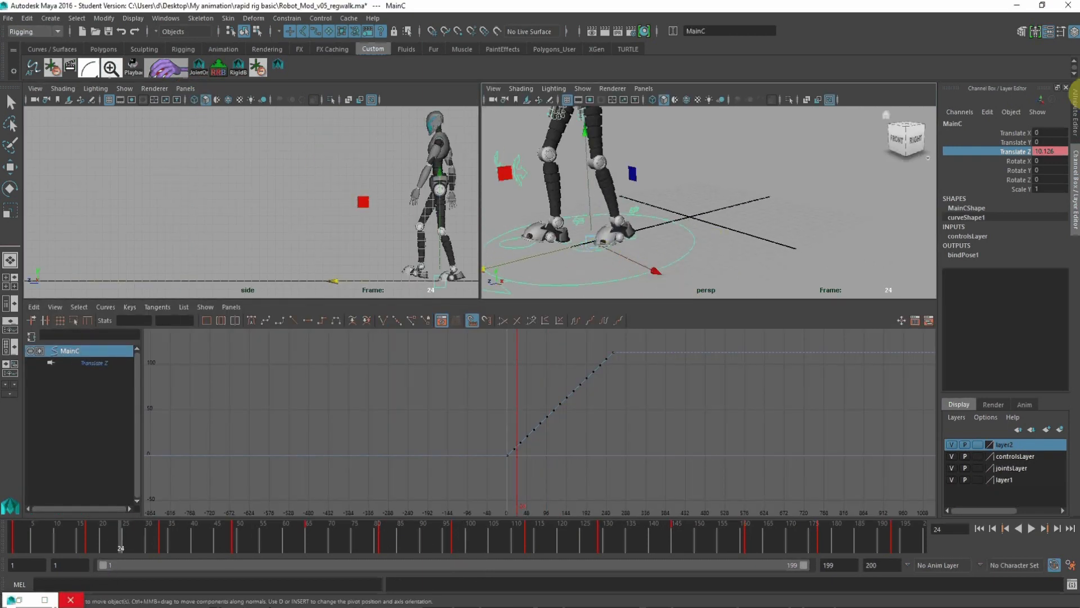
click(1041, 132)
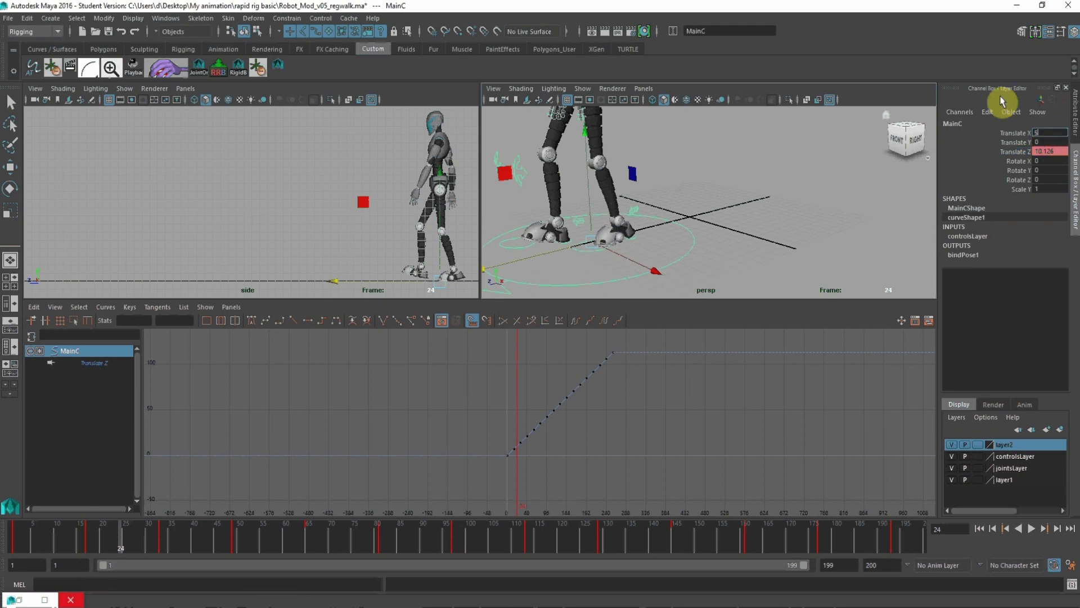
key(Return)
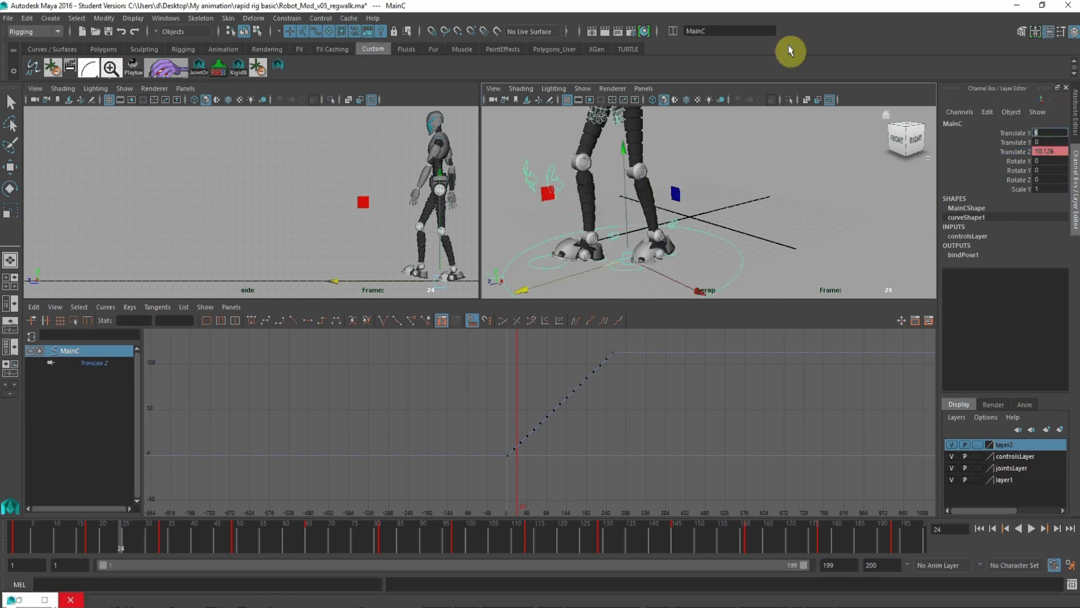
Step: Switch the side view to the custom orthographic camera, deselect the control and maximize the view
click(185, 88)
mouse_move(196, 129)
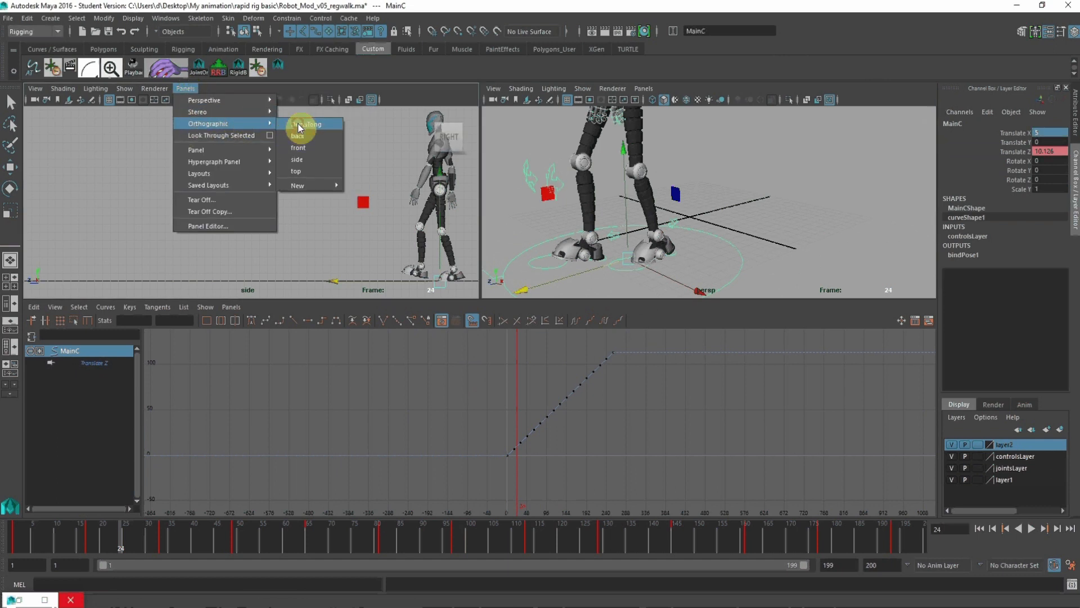
click(300, 125)
click(348, 209)
key(space)
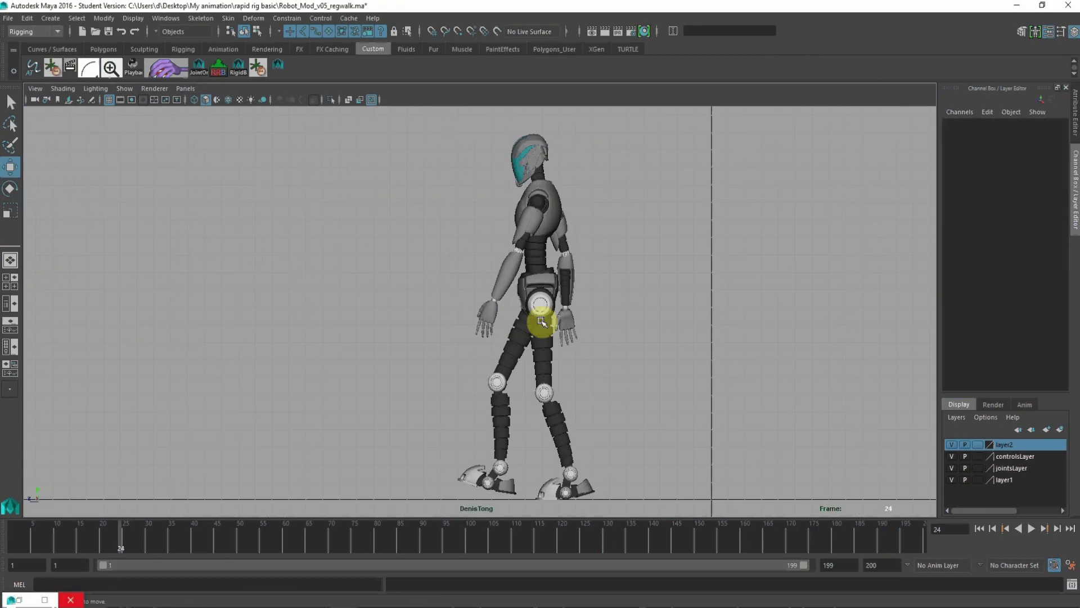
Step: Frame the robot's walking path in the custom camera view and play the forward walk from frame 24
alt+middle_drag(465, 287, 737, 283)
alt+right_drag(738, 285, 619, 292)
alt+middle_drag(619, 291, 867, 302)
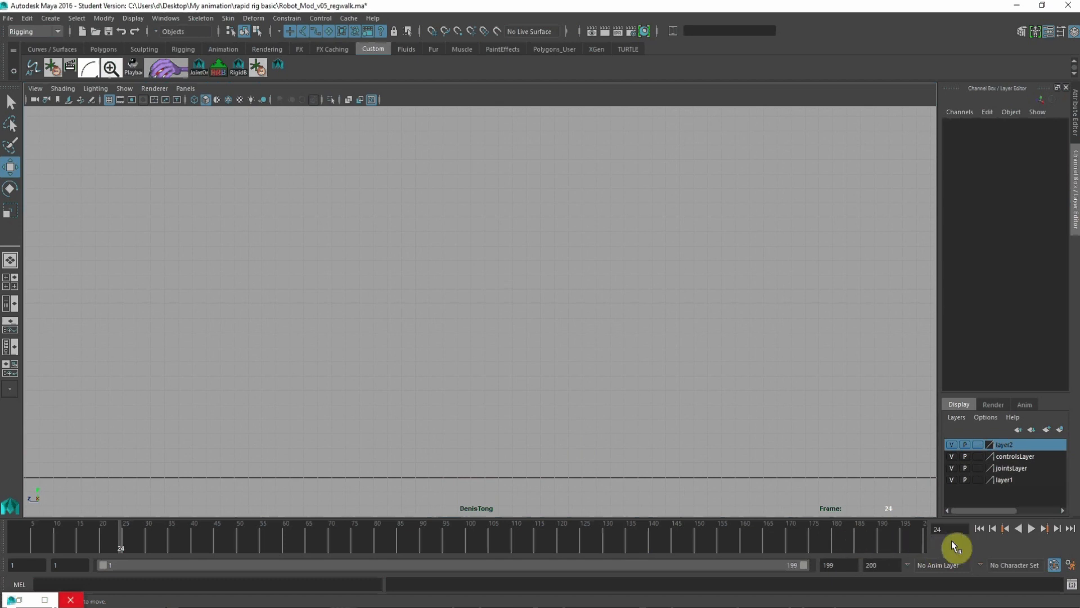
click(1031, 531)
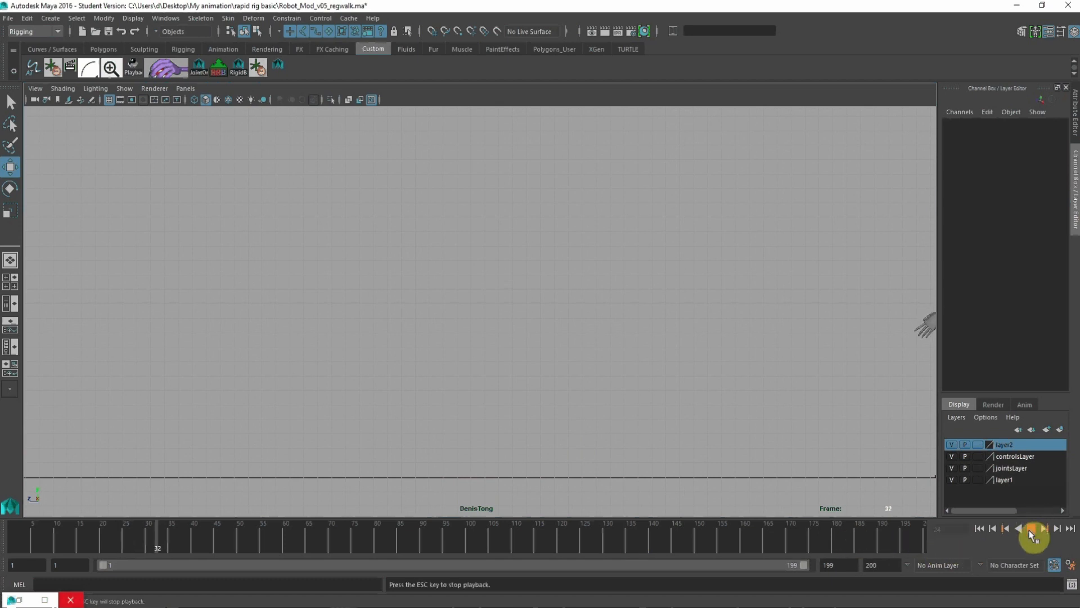